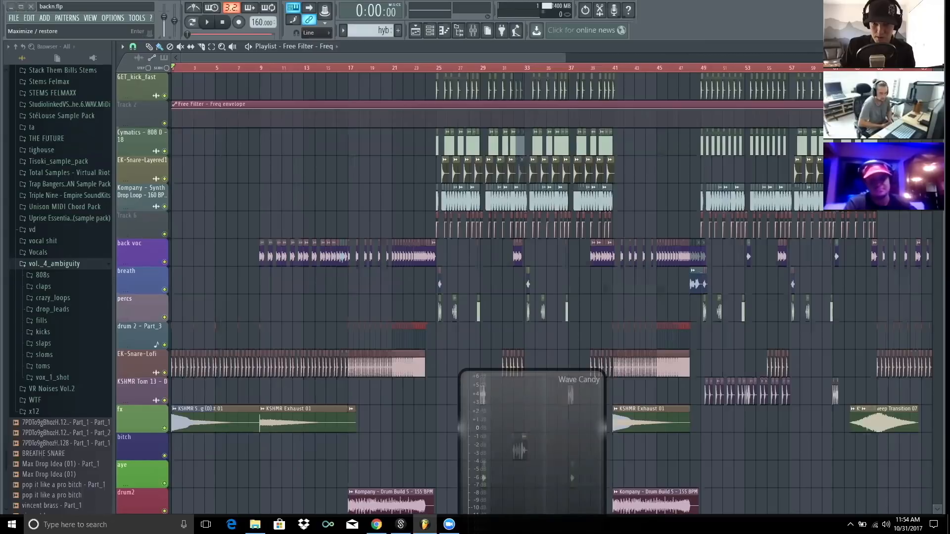
Step: Browse the fx and DRUM LOOPS subfolders of the EPIC sample folder and preview TSOP drum loops 08_120 and 11_120
{"action": "left_click_drag", "start_coordinate": [198, 94], "coordinate": [41, 73]}
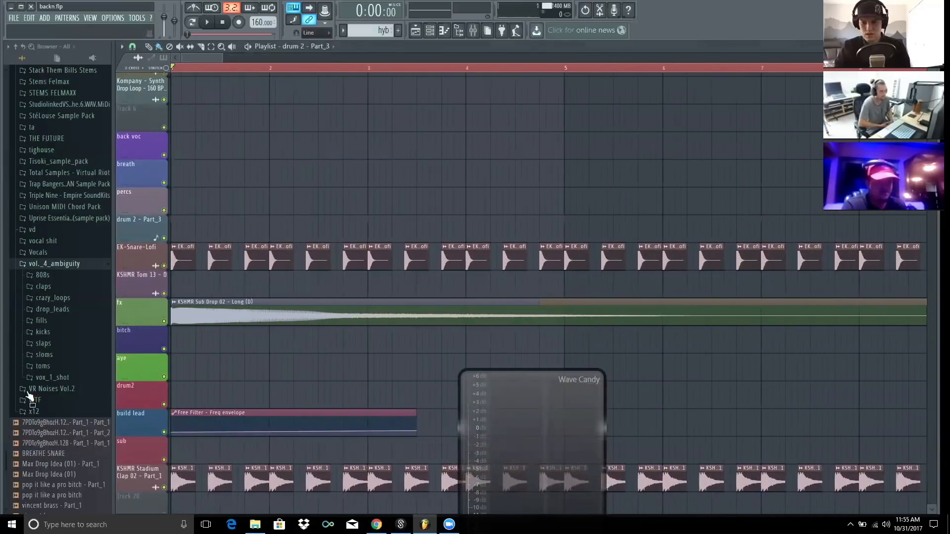
{"action": "left_click_drag", "start_coordinate": [5, 463], "coordinate": [7, 257]}
{"action": "left_click", "coordinate": [25, 195]}
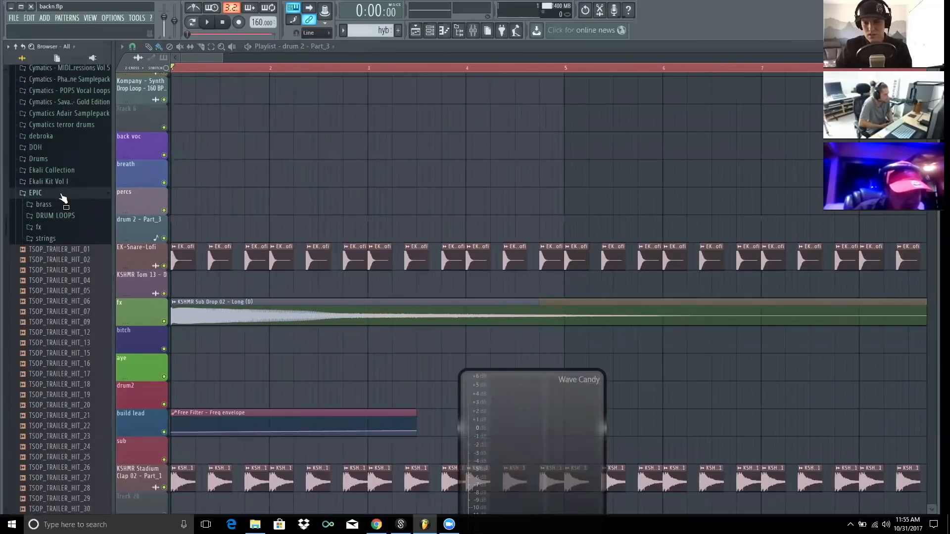
{"action": "left_click", "coordinate": [38, 226]}
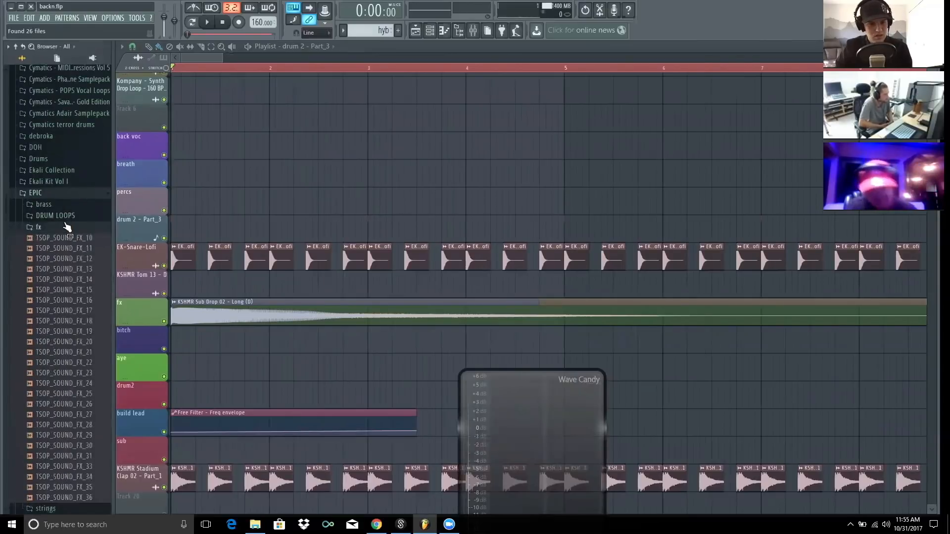
{"action": "left_click", "coordinate": [64, 215]}
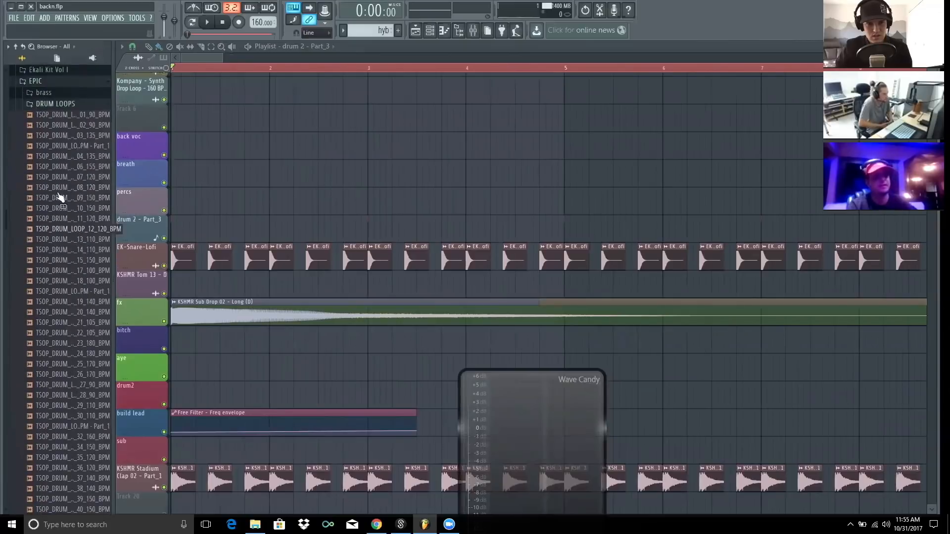
{"action": "left_click", "coordinate": [58, 191]}
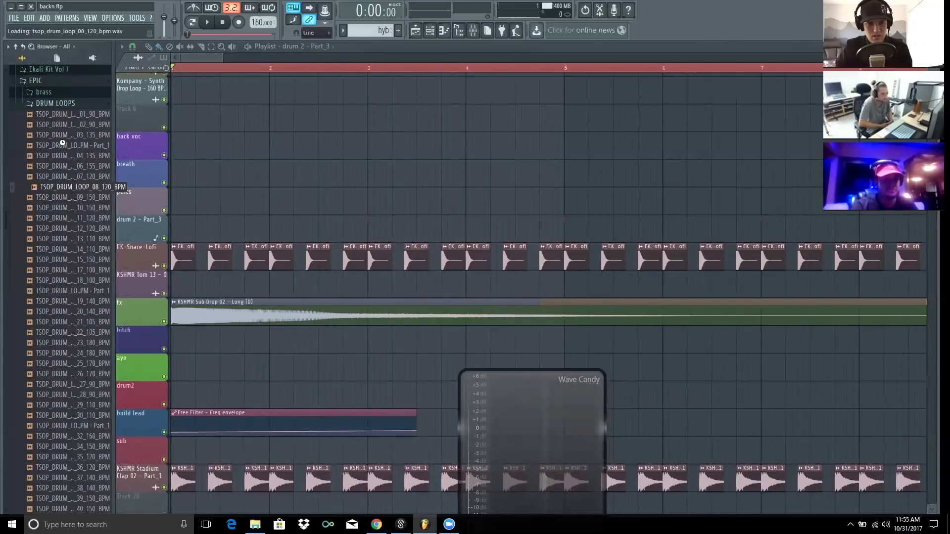
{"action": "left_click", "coordinate": [82, 218]}
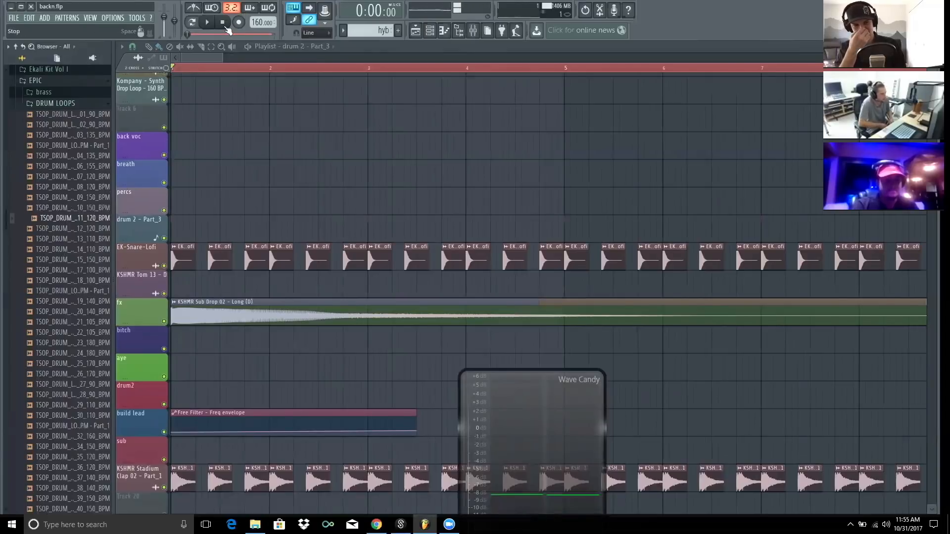
{"action": "left_click", "coordinate": [226, 27]}
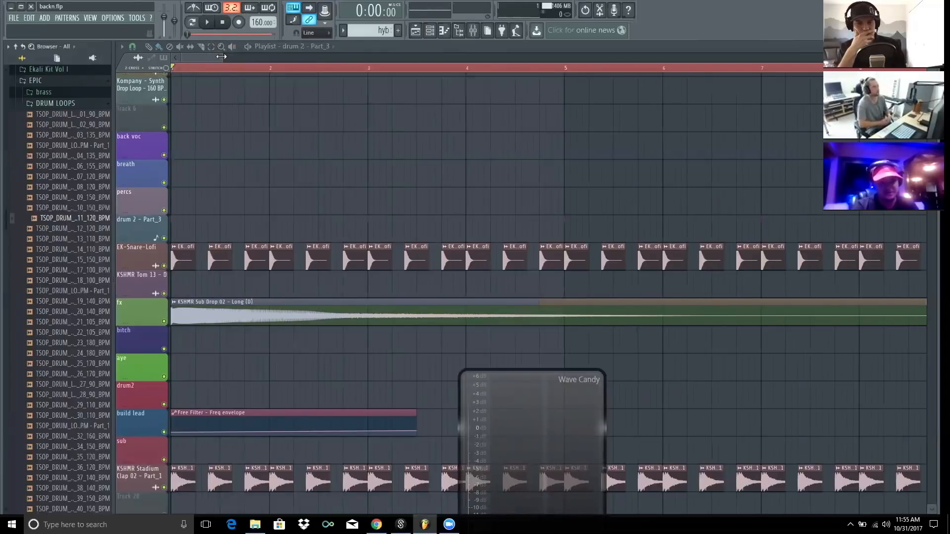
Step: Examine the effects on the drums1 mixer track, with the whole build-up section in view in the playlist
{"action": "left_click_drag", "start_coordinate": [222, 56], "coordinate": [328, 44]}
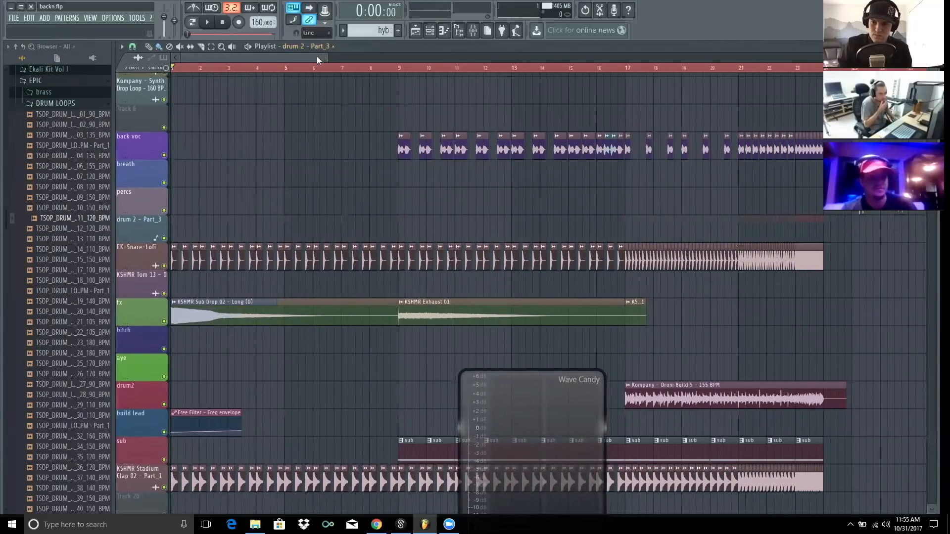
{"action": "left_click", "coordinate": [473, 30]}
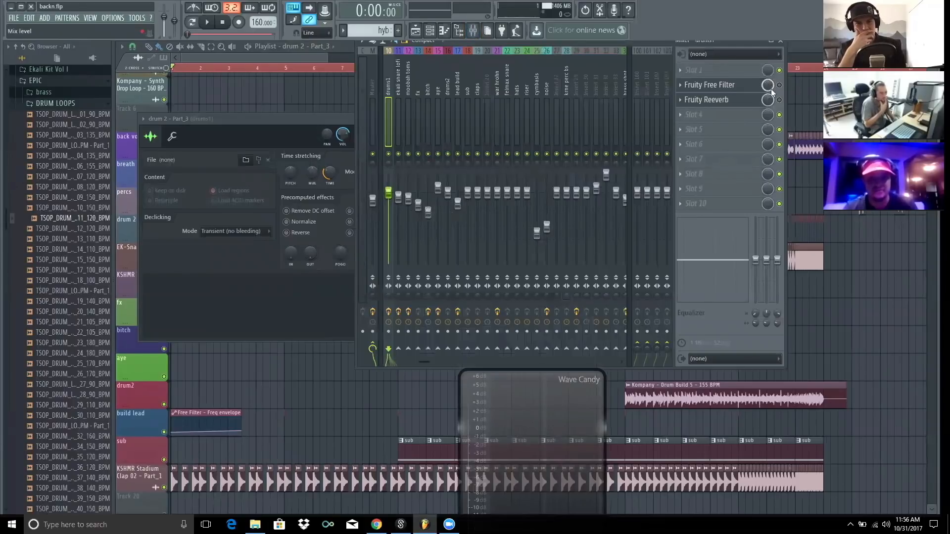
{"action": "left_click", "coordinate": [815, 43]}
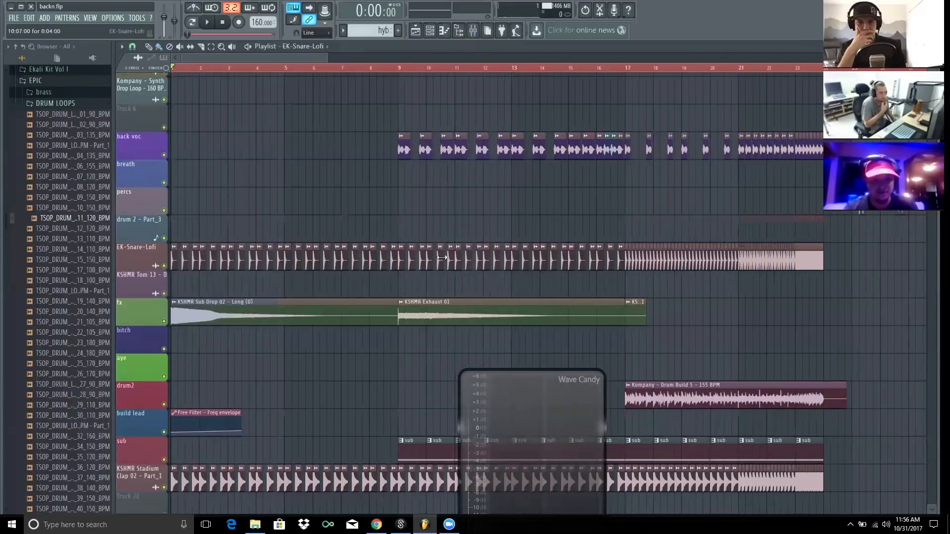
Step: Open the EK-Snare-Lofi and KSHMR Rides 02 clips of the build-up to examine their samples
{"action": "double_click", "coordinate": [442, 257]}
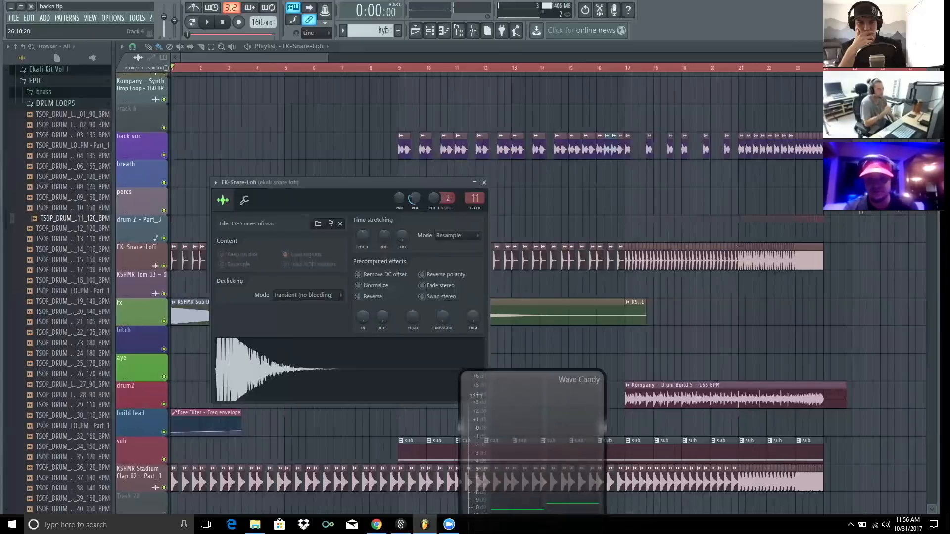
{"action": "left_click_drag", "start_coordinate": [932, 116], "coordinate": [932, 138]}
{"action": "double_click", "coordinate": [400, 305]}
{"action": "double_click", "coordinate": [369, 381]}
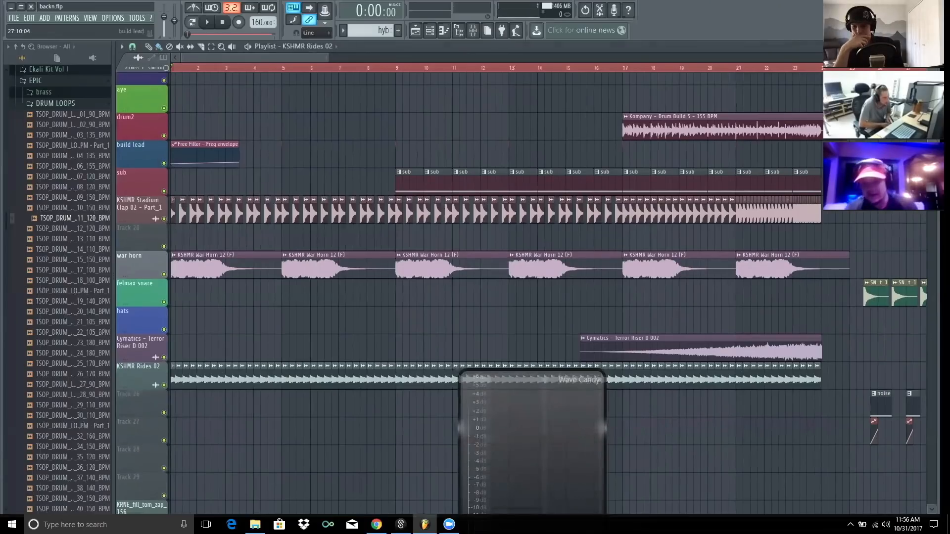
Step: Place the full Kompany - Synth Drop Loop - 160 BPM F clip at bar 141 on the Cymatics 808 track and open it
{"action": "left_click_drag", "start_coordinate": [932, 132], "coordinate": [932, 101]}
{"action": "scroll", "coordinate": [307, 53], "scroll_direction": "down", "scroll_amount": 3}
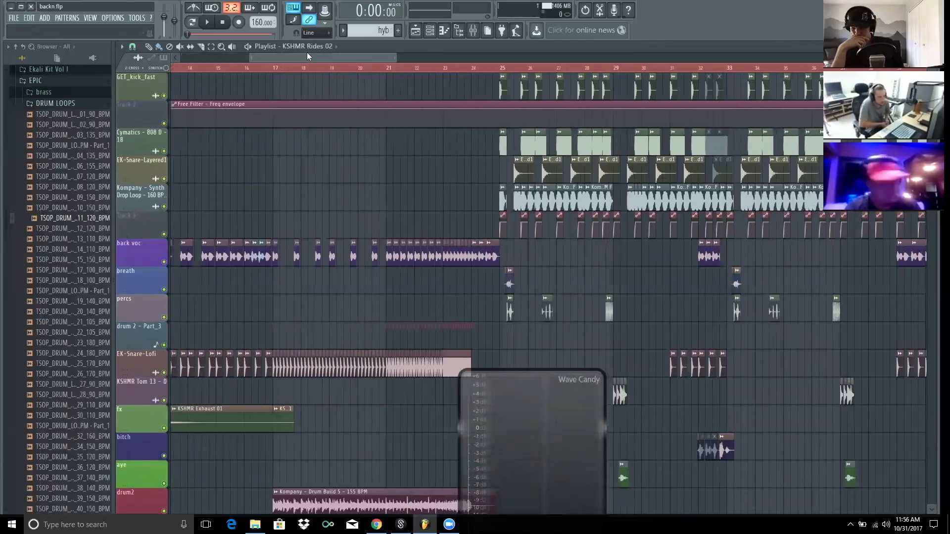
{"action": "scroll", "coordinate": [307, 52], "scroll_direction": "down", "scroll_amount": 10}
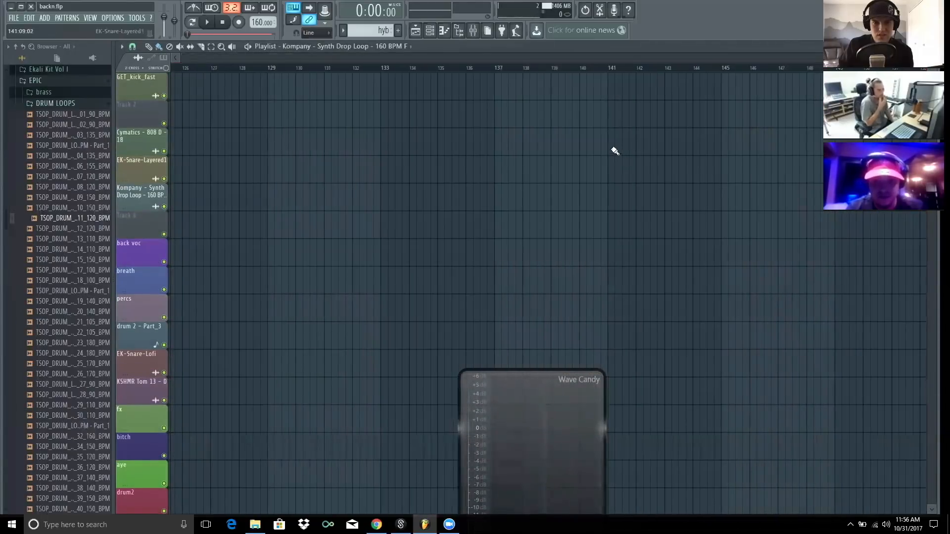
{"action": "left_click", "coordinate": [612, 143]}
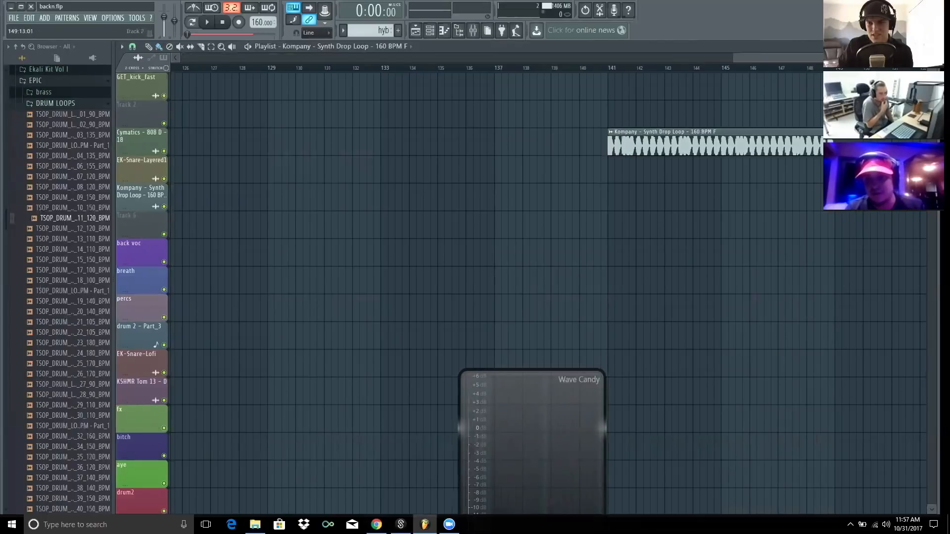
{"action": "double_click", "coordinate": [643, 145]}
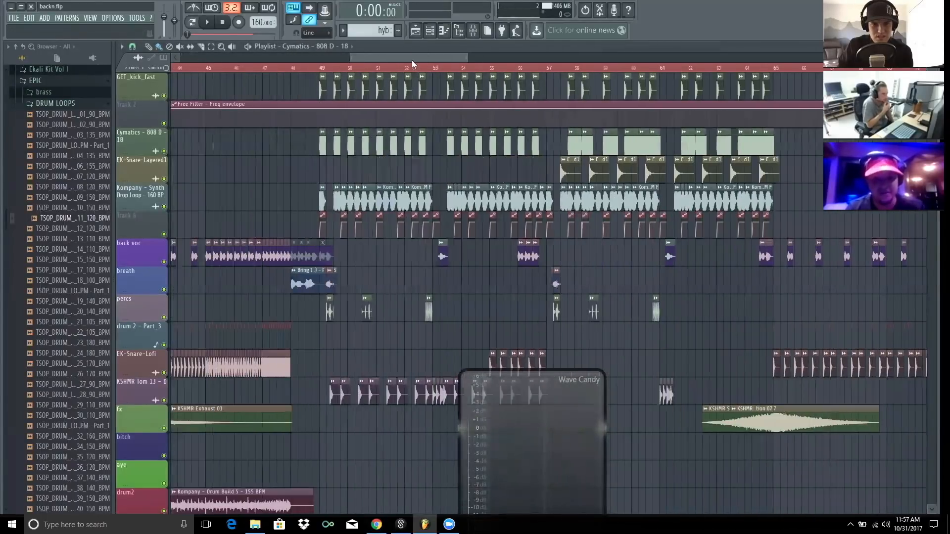
Step: Play the full synth drop loop at bar 141 and the chopped drop arrangement around bar 49 to compare them
{"action": "left_click_drag", "start_coordinate": [467, 58], "coordinate": [740, 58]}
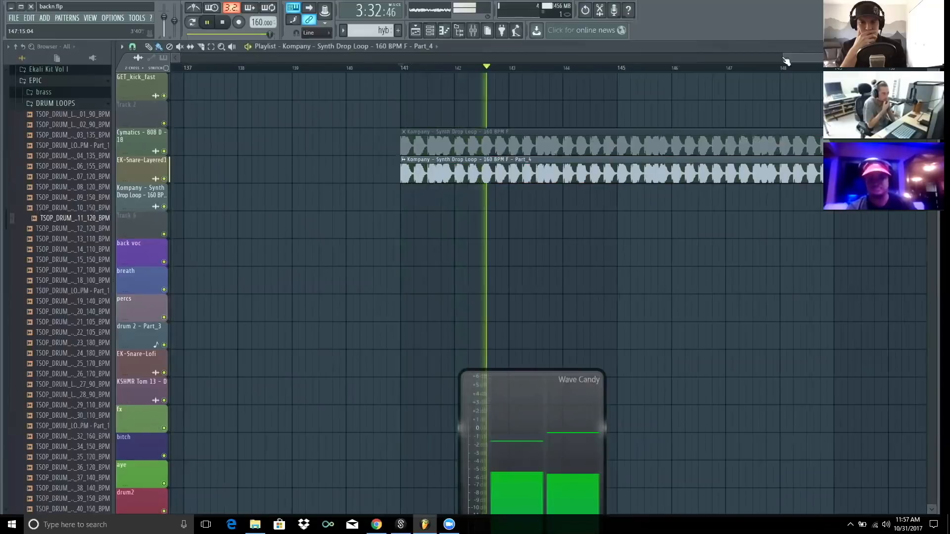
{"action": "left_click_drag", "start_coordinate": [786, 61], "coordinate": [411, 62]}
{"action": "key", "text": "space"}
{"action": "left_click", "coordinate": [455, 68]}
{"action": "key", "text": "space"}
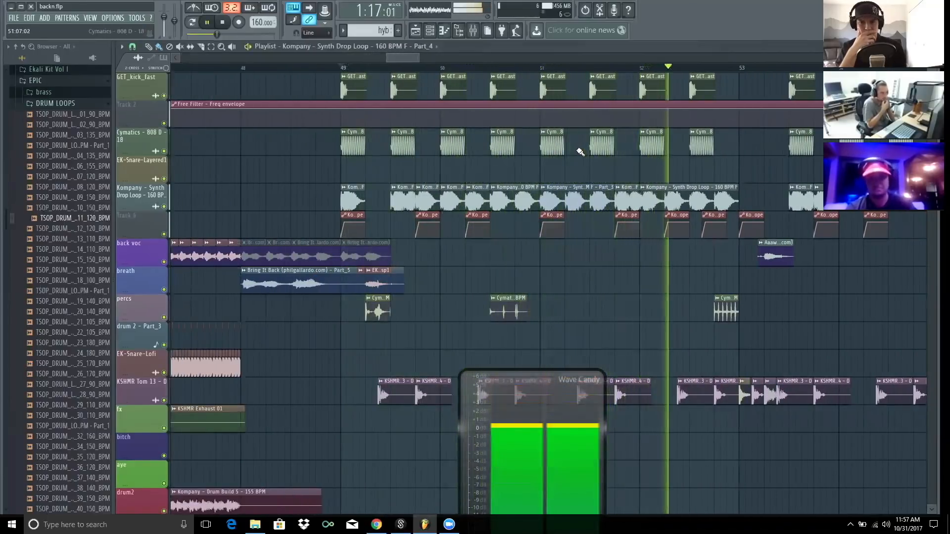
{"action": "key", "text": "space"}
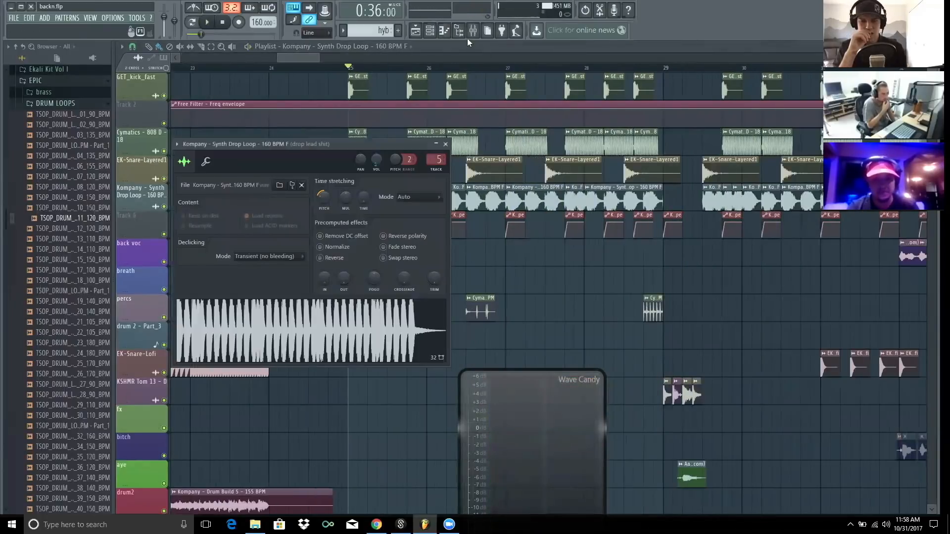
Step: Examine the drop lead mixer track's effects, opening the Effector FX module and CamelCrusher
{"action": "left_click", "coordinate": [472, 30]}
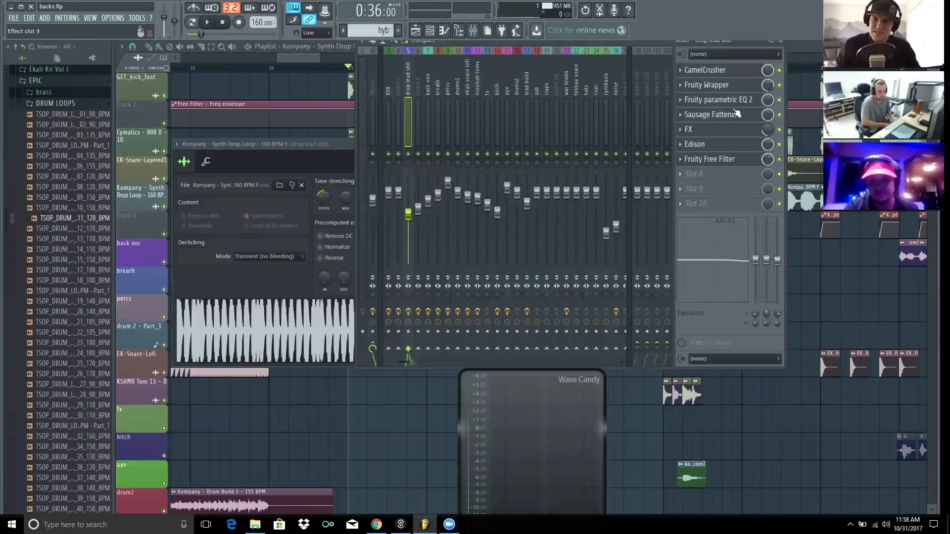
{"action": "left_click", "coordinate": [714, 130]}
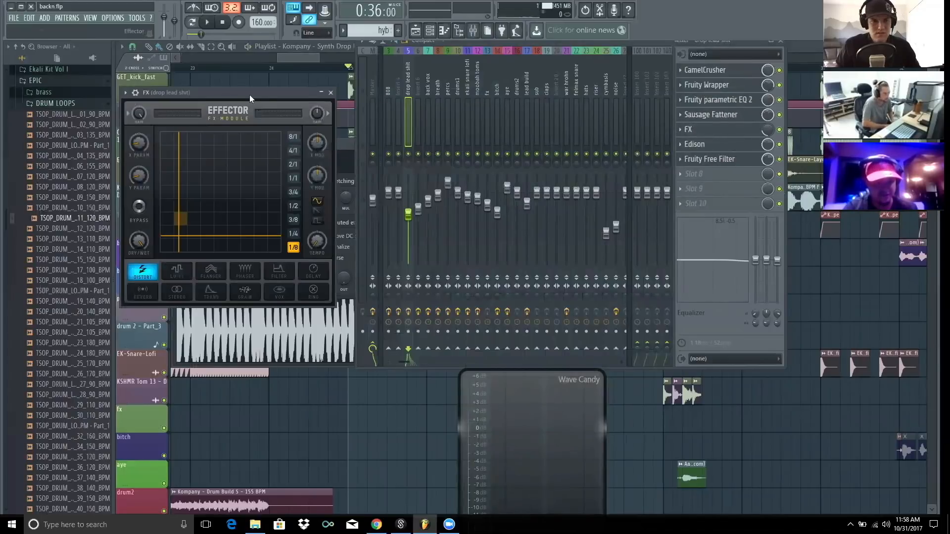
{"action": "left_click_drag", "start_coordinate": [250, 94], "coordinate": [578, 64]}
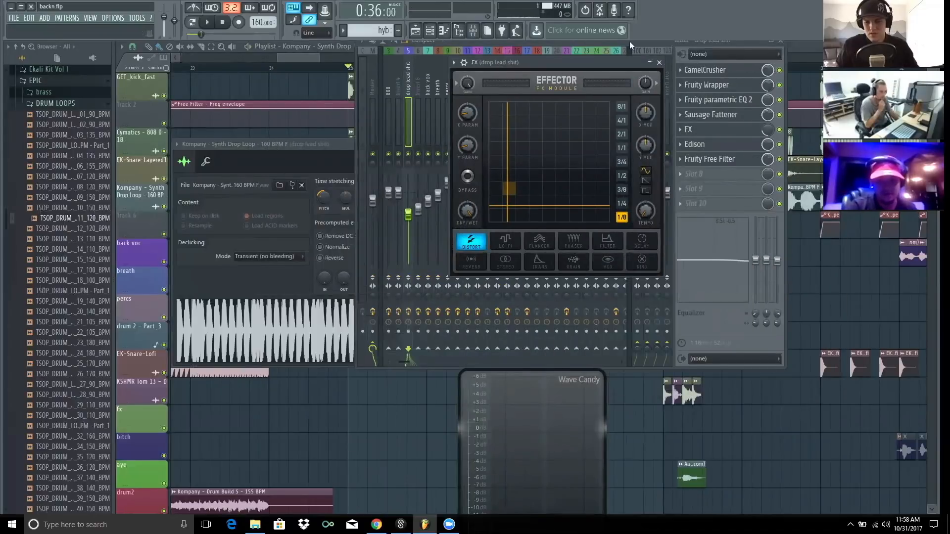
{"action": "left_click_drag", "start_coordinate": [651, 69], "coordinate": [562, 55]}
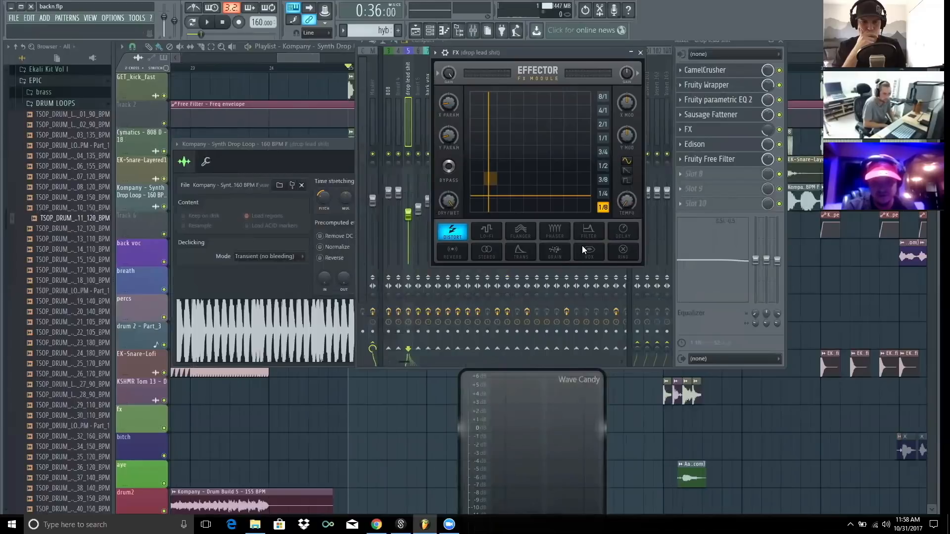
{"action": "left_click", "coordinate": [715, 131]}
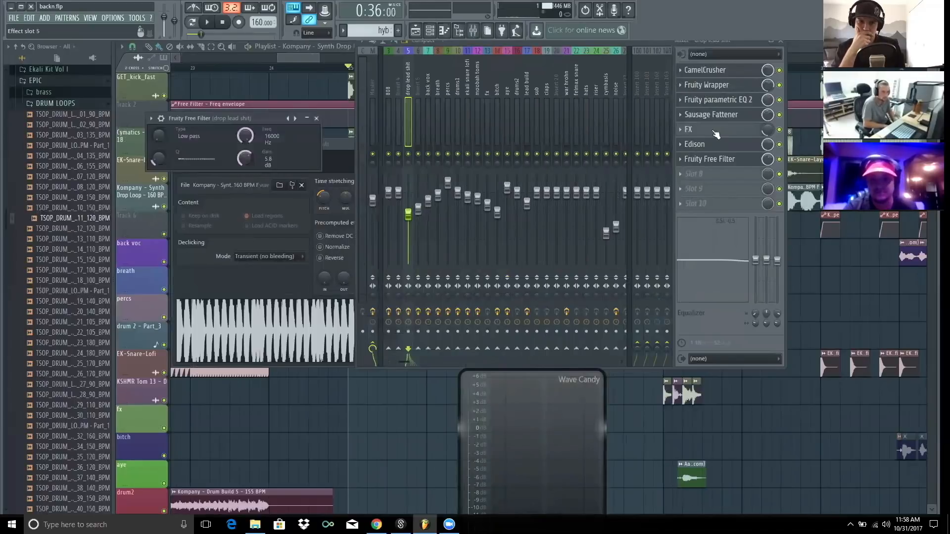
{"action": "left_click", "coordinate": [705, 70]}
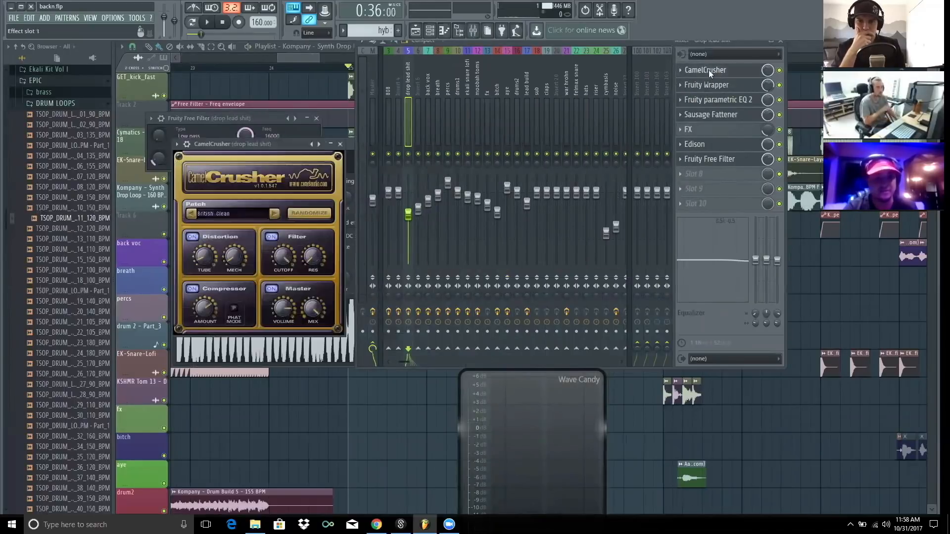
{"action": "left_click_drag", "start_coordinate": [233, 136], "coordinate": [550, 125]}
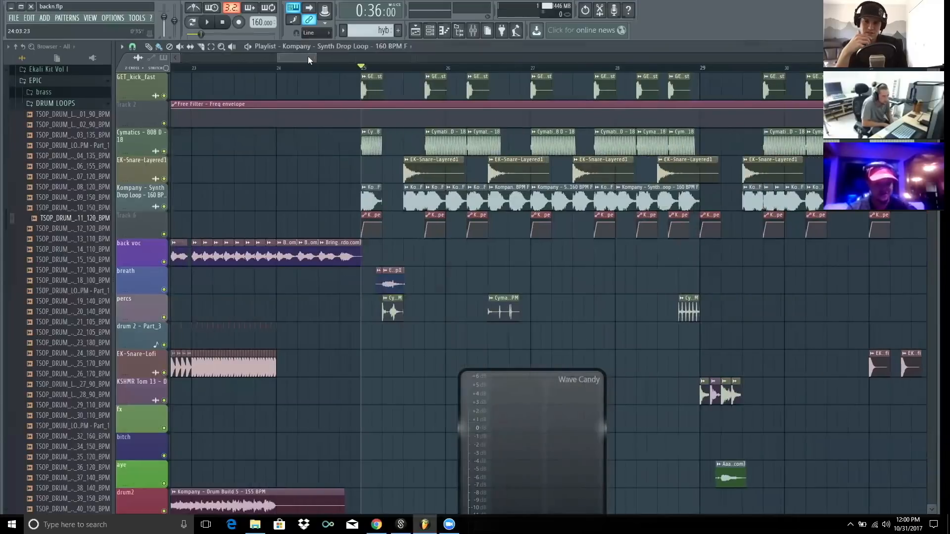
Step: Bend the rising curve of the synth drop loop's volume automation clip at bar 25 and make that clip unique
{"action": "mouse_move", "coordinate": [304, 59]}
{"action": "left_mouse_down"}
{"action": "mouse_move", "coordinate": [319, 59]}
{"action": "mouse_move", "coordinate": [302, 58]}
{"action": "left_mouse_up"}
{"action": "scroll", "coordinate": [288, 57], "scroll_direction": "up", "scroll_amount": 6}
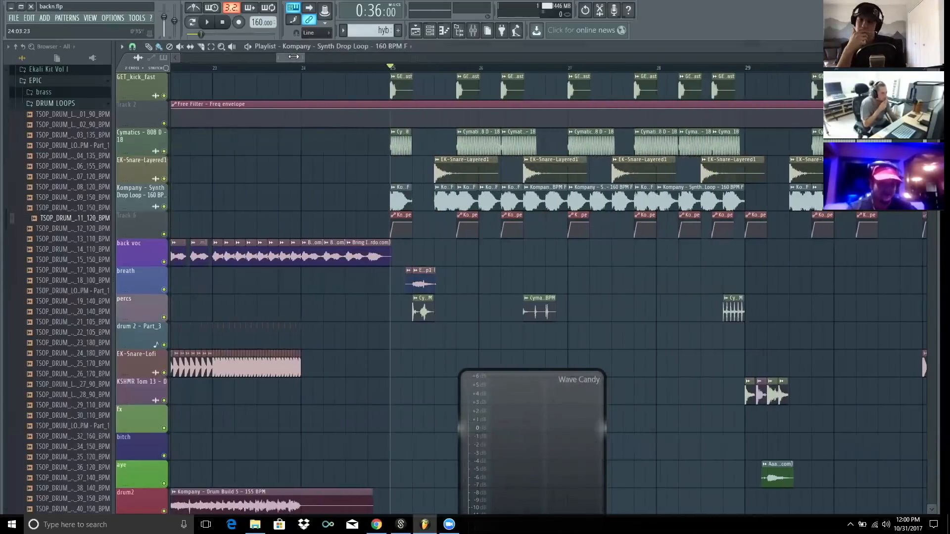
{"action": "scroll", "coordinate": [292, 58], "scroll_direction": "up", "scroll_amount": 5}
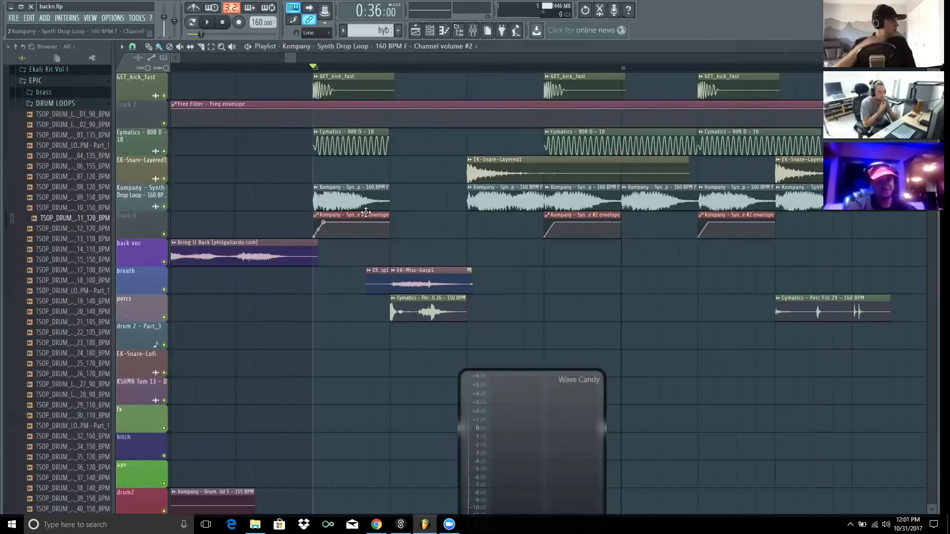
{"action": "left_click_drag", "start_coordinate": [318, 229], "coordinate": [318, 228]}
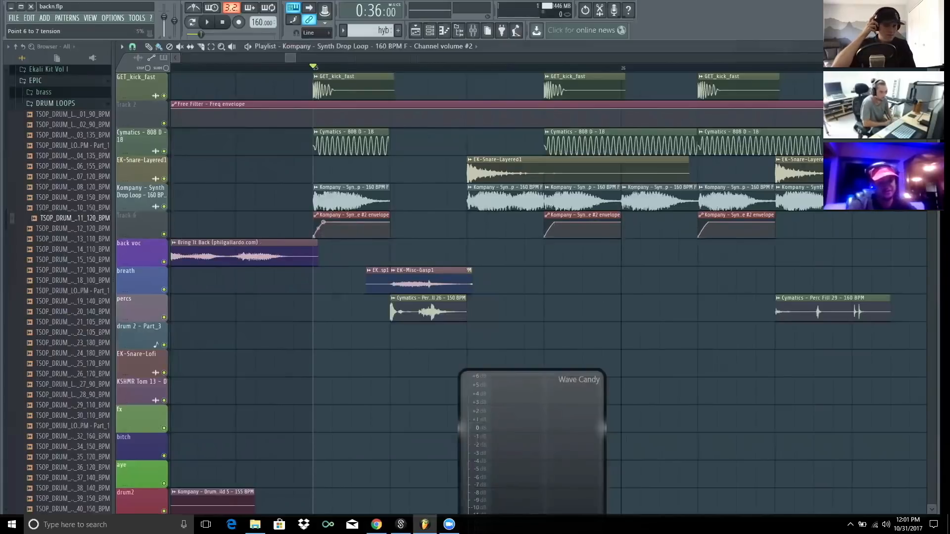
{"action": "left_click", "coordinate": [315, 215]}
{"action": "left_click", "coordinate": [341, 273]}
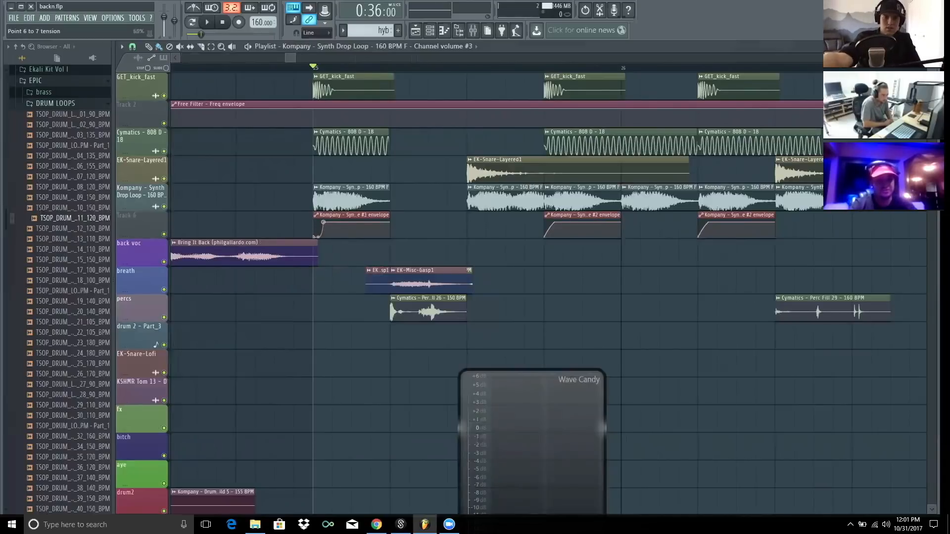
{"action": "key", "text": "F9"}
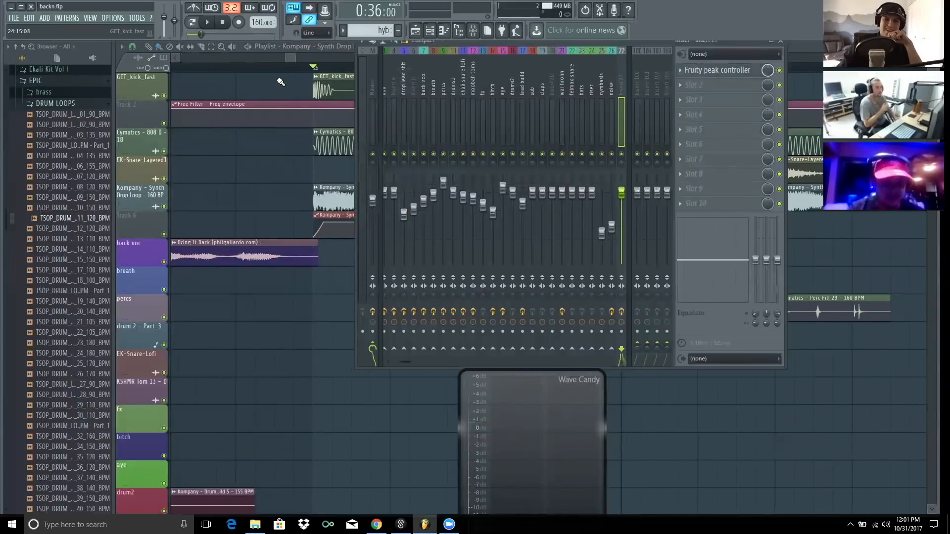
{"action": "key", "text": "F9"}
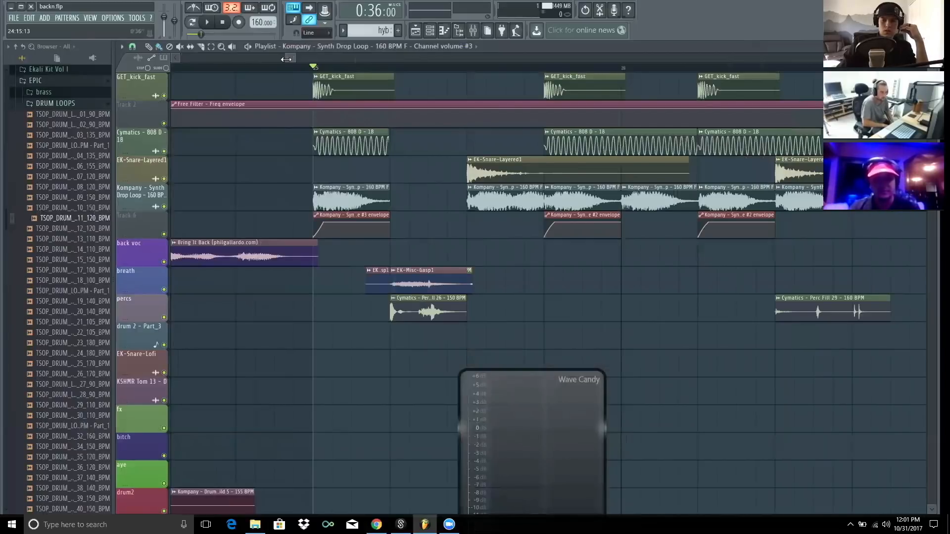
Step: Open the channel settings of the synth drop loop from its clip at bar 25 and play the drop
{"action": "mouse_move", "coordinate": [286, 59]}
{"action": "left_mouse_down"}
{"action": "mouse_move", "coordinate": [276, 61]}
{"action": "mouse_move", "coordinate": [328, 52]}
{"action": "mouse_move", "coordinate": [283, 58]}
{"action": "mouse_move", "coordinate": [291, 58]}
{"action": "left_mouse_up"}
{"action": "double_click", "coordinate": [364, 206]}
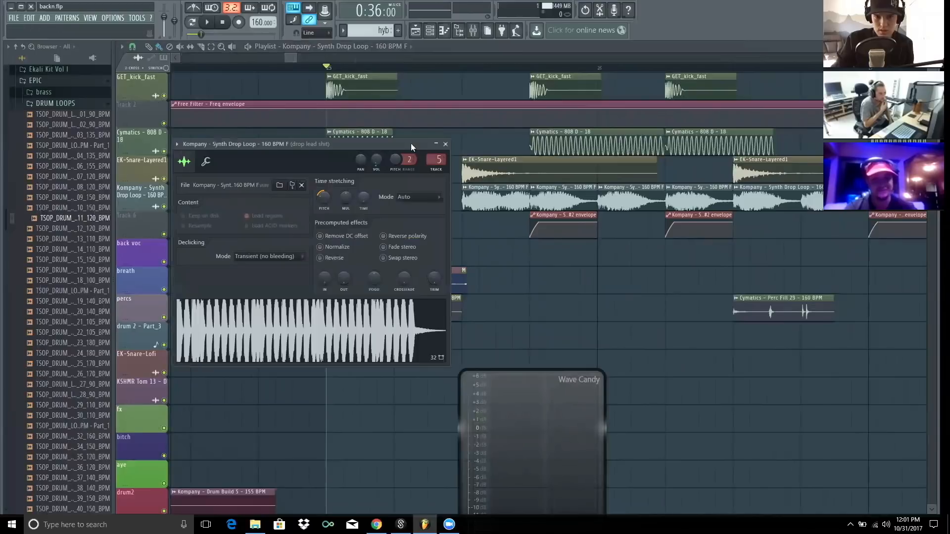
{"action": "key", "text": "space"}
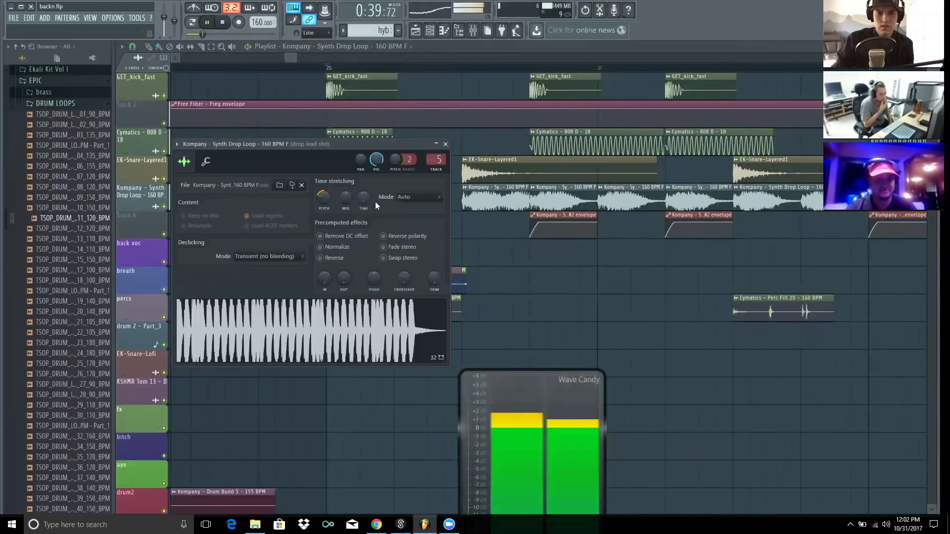
{"action": "key", "text": "space"}
Step: Create a channel volume automation clip for the synth drop loop, shape a short rise from zero at bar 1, and delete the clip
{"action": "right_click", "coordinate": [375, 166]}
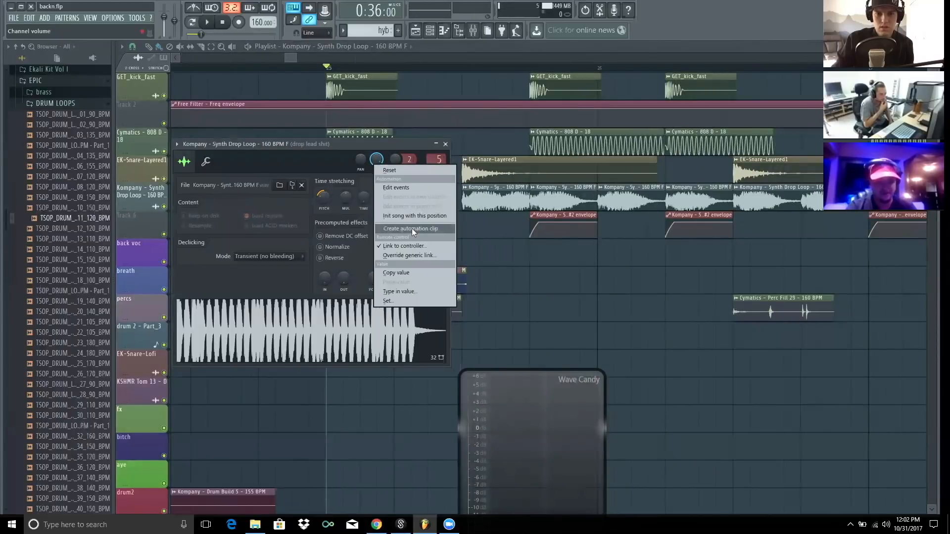
{"action": "left_click", "coordinate": [412, 228]}
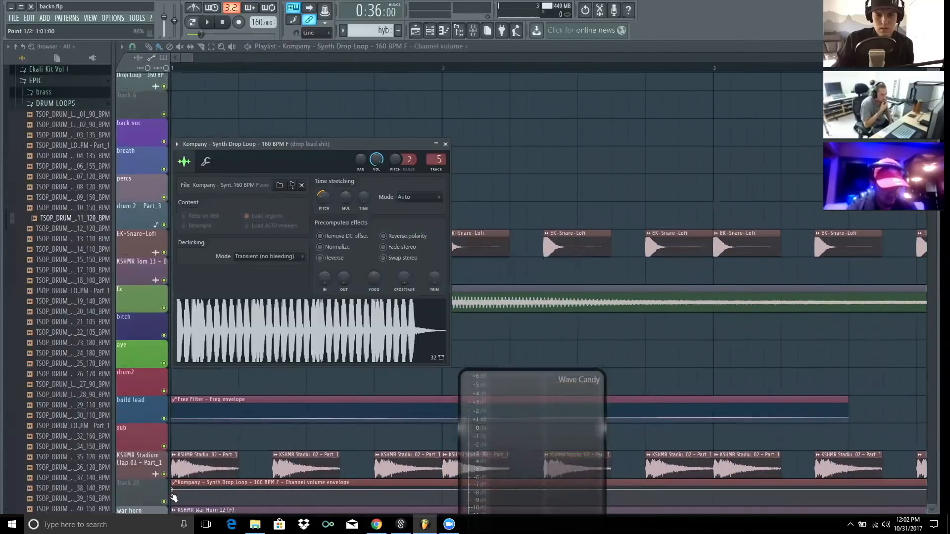
{"action": "left_click_drag", "start_coordinate": [172, 489], "coordinate": [172, 505]}
{"action": "right_click", "coordinate": [187, 488]}
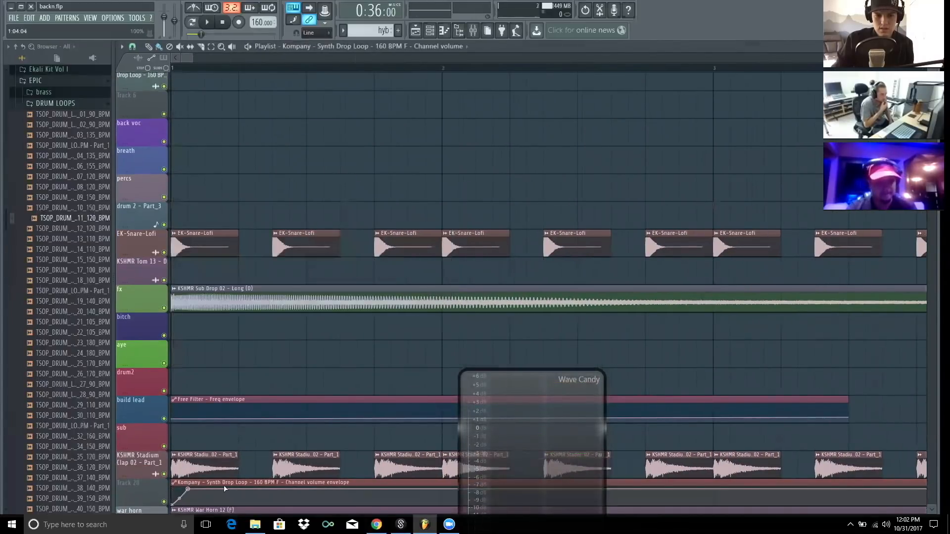
{"action": "right_click", "coordinate": [225, 482]}
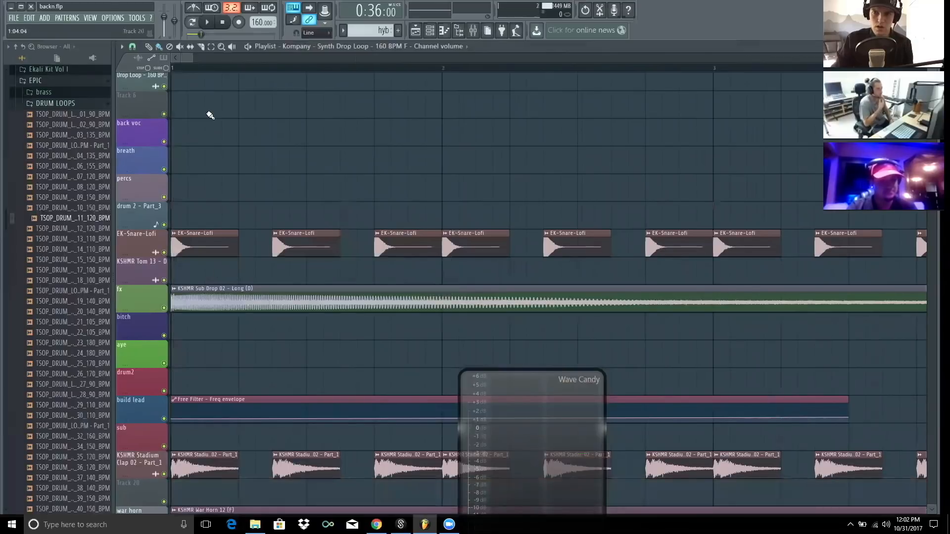
Step: Review the arrangement from the build-up into the drop and look over the drop lead's mixer effects
{"action": "mouse_move", "coordinate": [197, 57]}
{"action": "left_mouse_down"}
{"action": "mouse_move", "coordinate": [255, 53]}
{"action": "mouse_move", "coordinate": [183, 59]}
{"action": "left_mouse_up"}
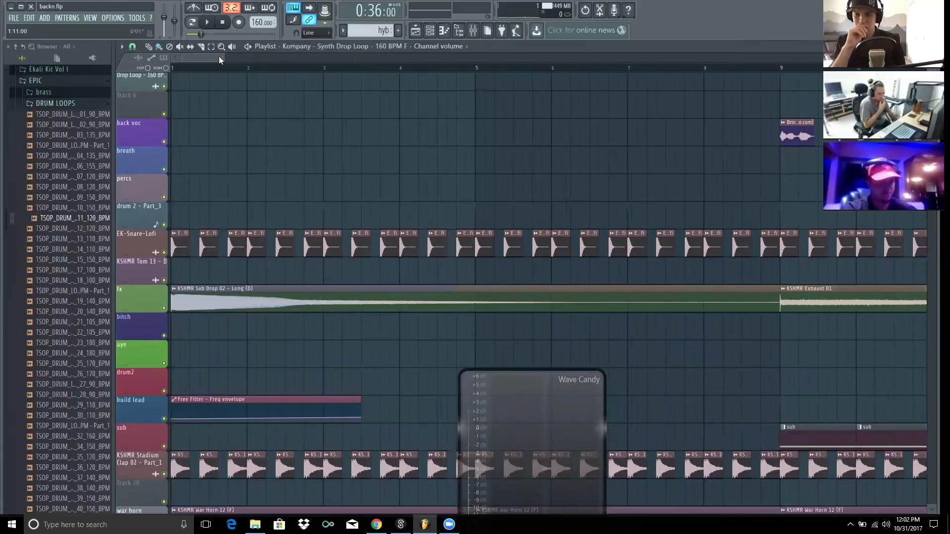
{"action": "left_click_drag", "start_coordinate": [219, 56], "coordinate": [392, 57]}
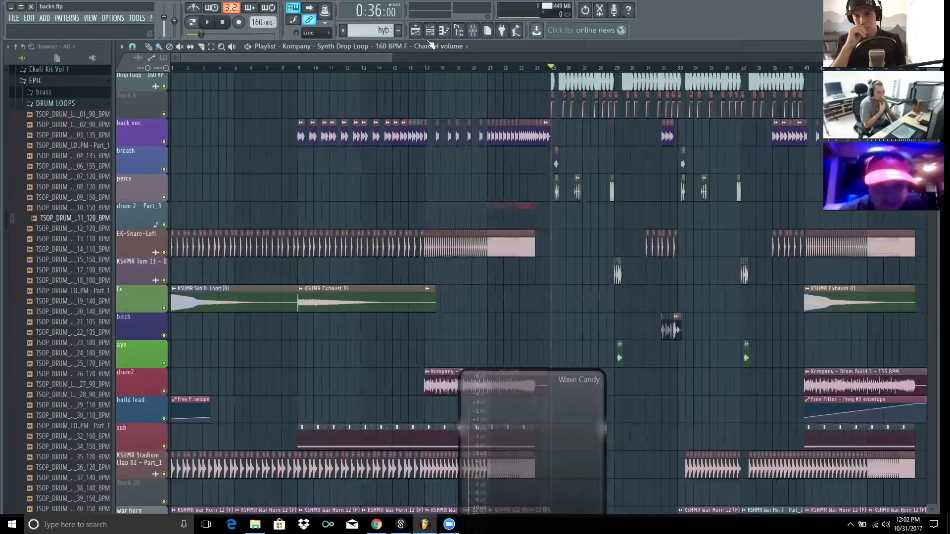
{"action": "left_click", "coordinate": [473, 32]}
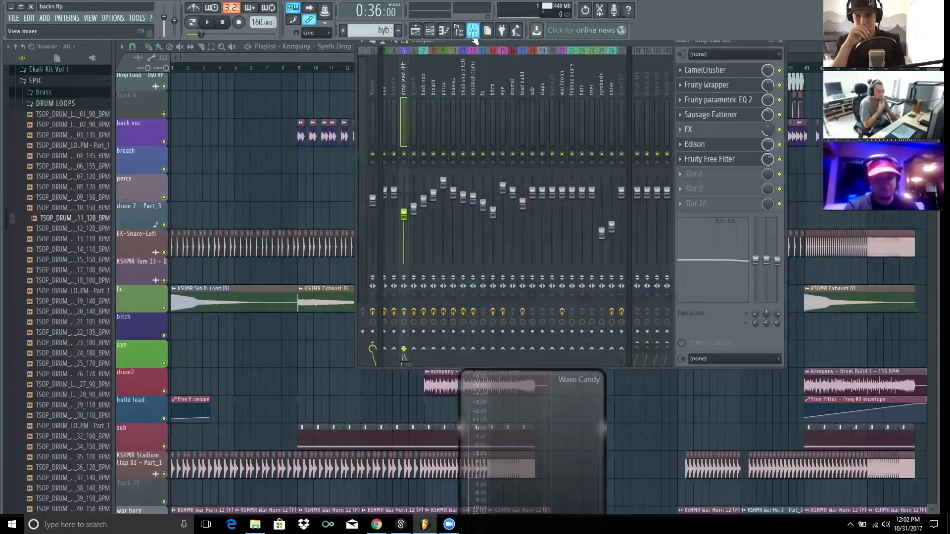
{"action": "left_click", "coordinate": [329, 56]}
{"action": "left_click_drag", "start_coordinate": [393, 53], "coordinate": [362, 31]}
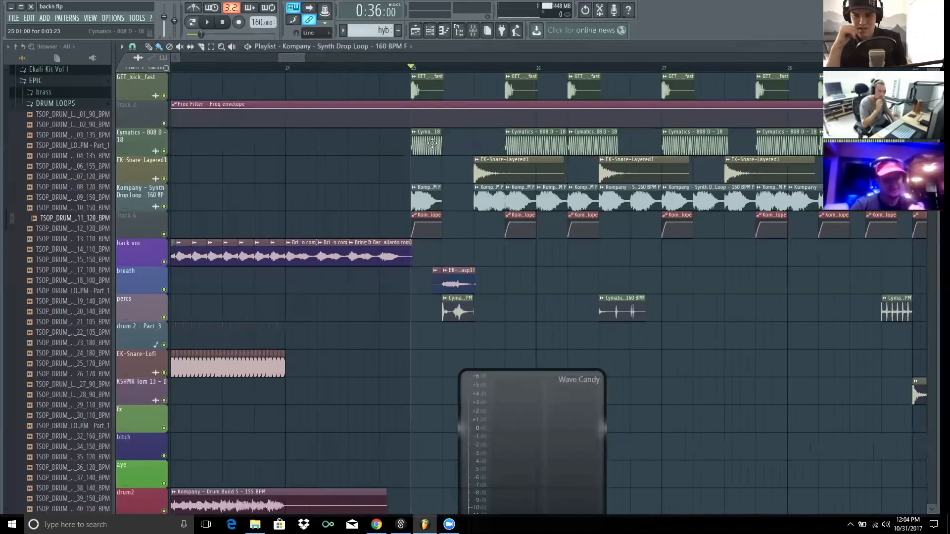
Step: Preview the original synth drop loop sample and play the chopped drop arrangement from bar 25
{"action": "double_click", "coordinate": [420, 207]}
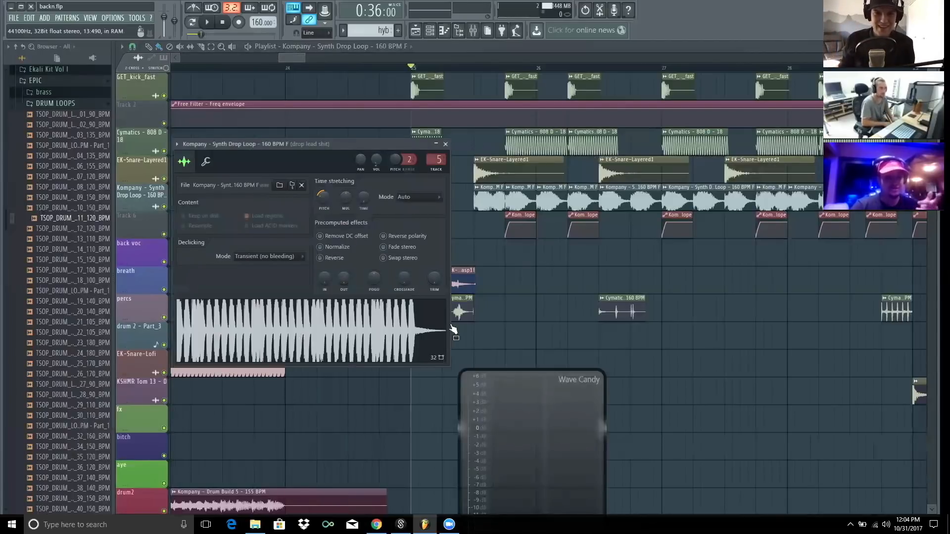
{"action": "left_click", "coordinate": [381, 328]}
{"action": "left_click", "coordinate": [232, 23]}
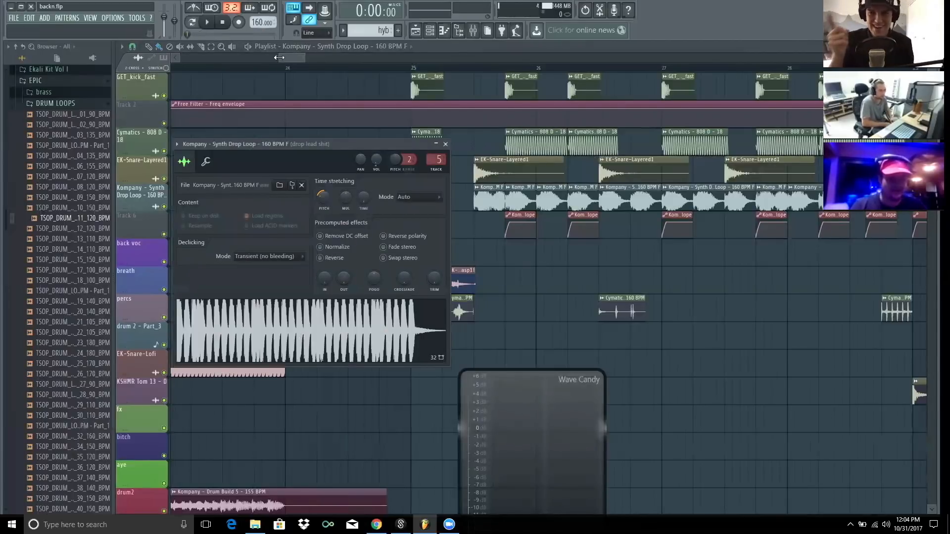
{"action": "left_click_drag", "start_coordinate": [279, 57], "coordinate": [289, 58]}
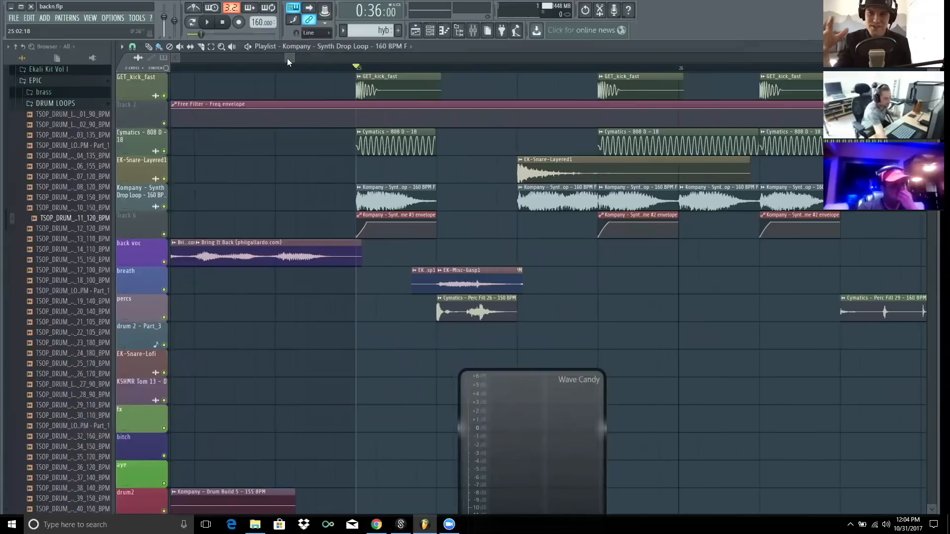
{"action": "left_click_drag", "start_coordinate": [288, 58], "coordinate": [298, 56]}
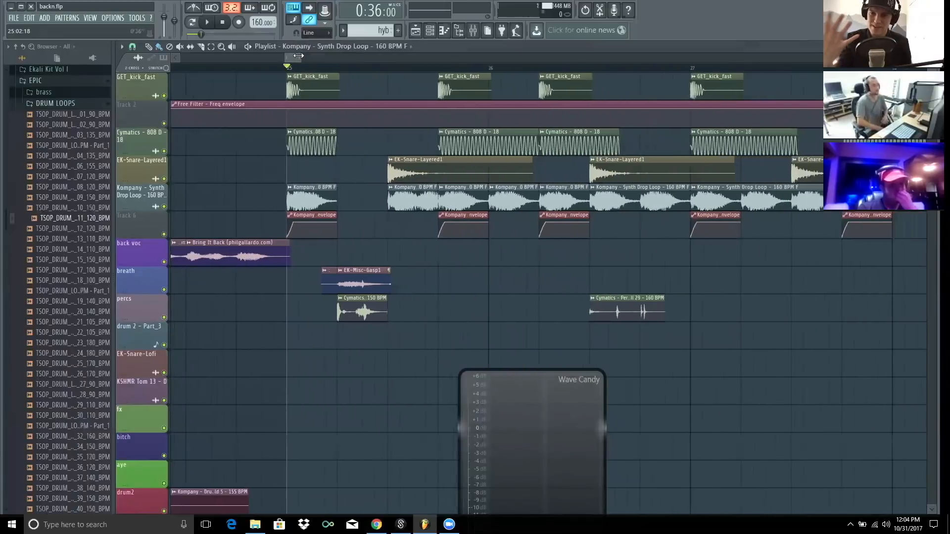
{"action": "key", "text": "space"}
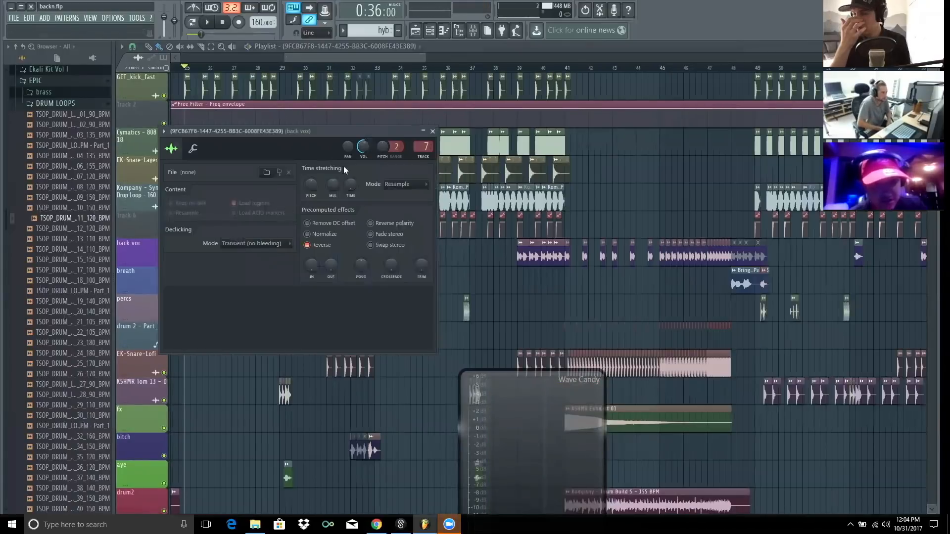
Step: Dismiss the back vox channel settings and examine the drum, vocal, percussion and noise layers of the drop from bar 25
{"action": "left_click_drag", "start_coordinate": [309, 131], "coordinate": [586, 73]}
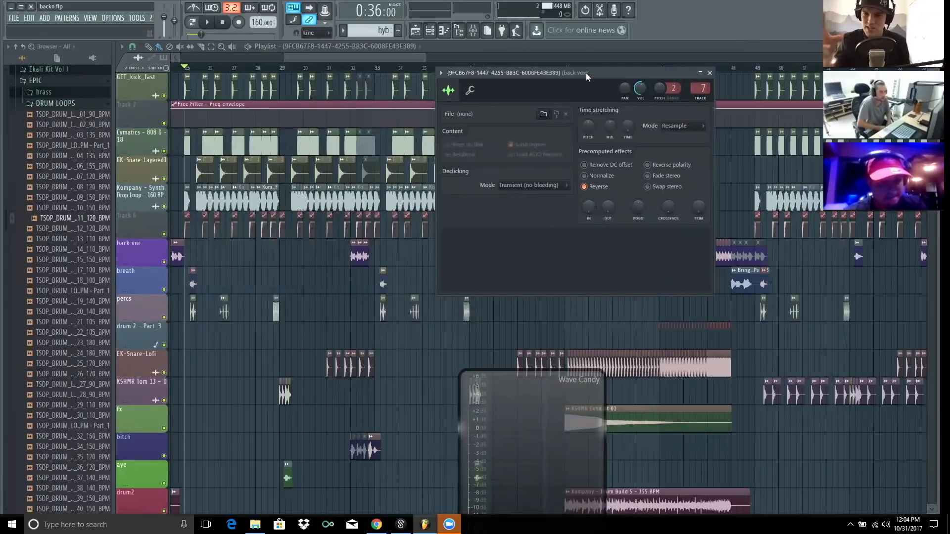
{"action": "left_click_drag", "start_coordinate": [424, 56], "coordinate": [336, 56]}
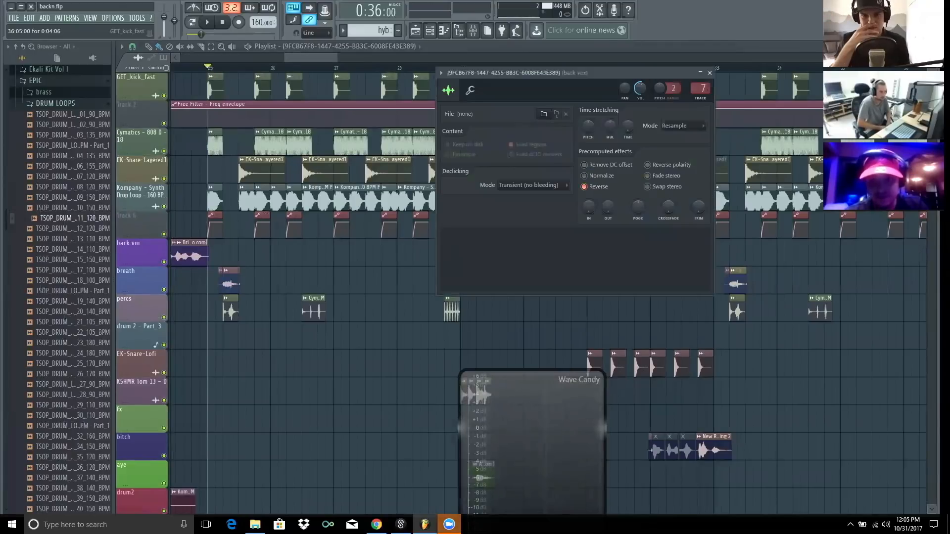
{"action": "key", "text": "Escape"}
{"action": "scroll", "coordinate": [544, 292], "scroll_direction": "down", "scroll_amount": 14}
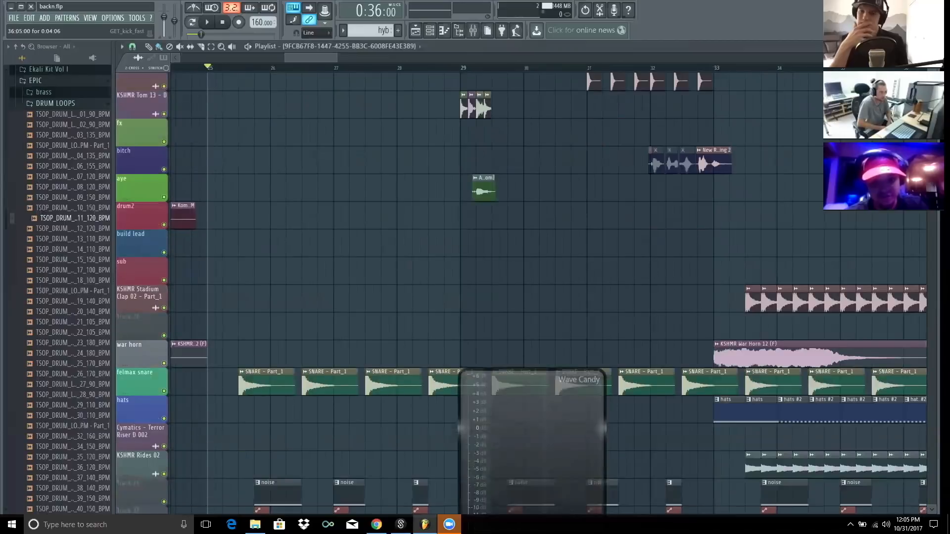
{"action": "scroll", "coordinate": [545, 292], "scroll_direction": "down", "scroll_amount": 14}
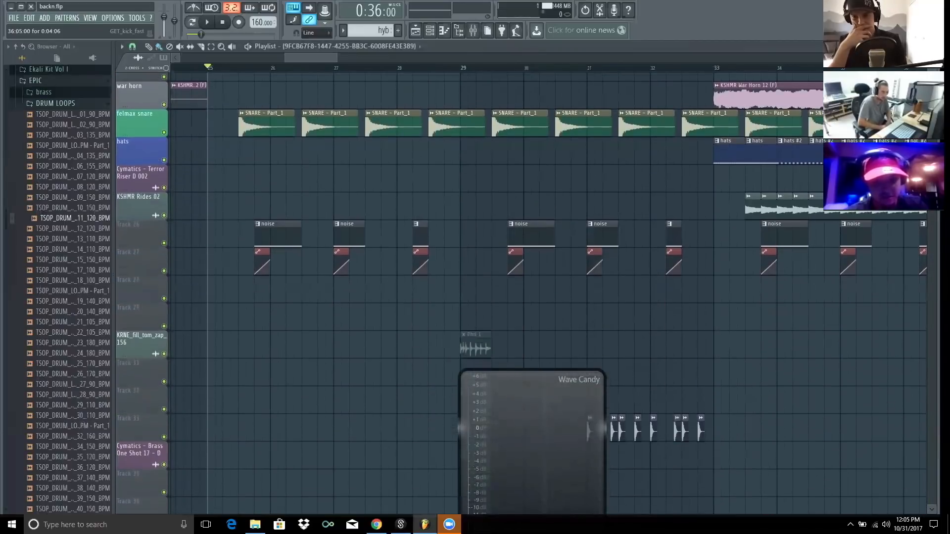
{"action": "scroll", "coordinate": [182, 163], "scroll_direction": "up", "scroll_amount": 20}
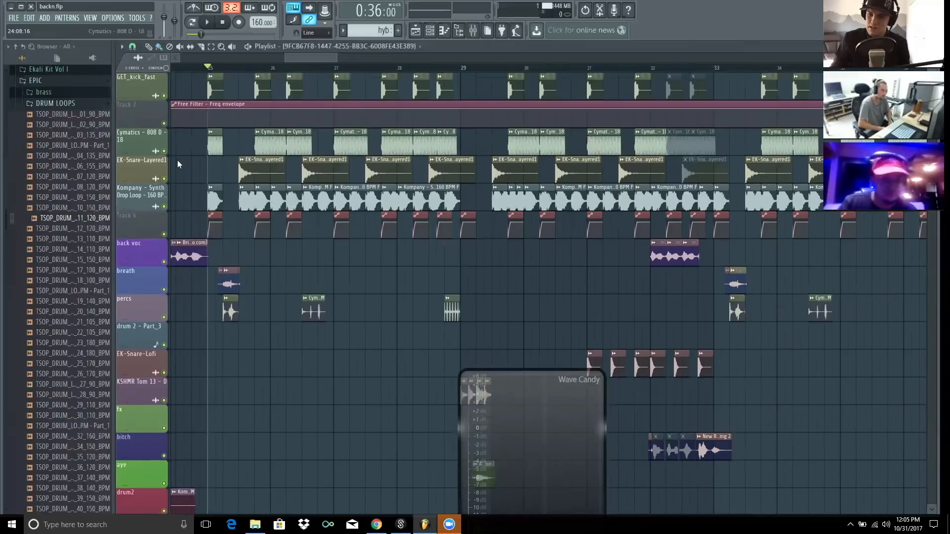
{"action": "left_click", "coordinate": [282, 58]}
{"action": "left_click_drag", "start_coordinate": [282, 57], "coordinate": [302, 73]}
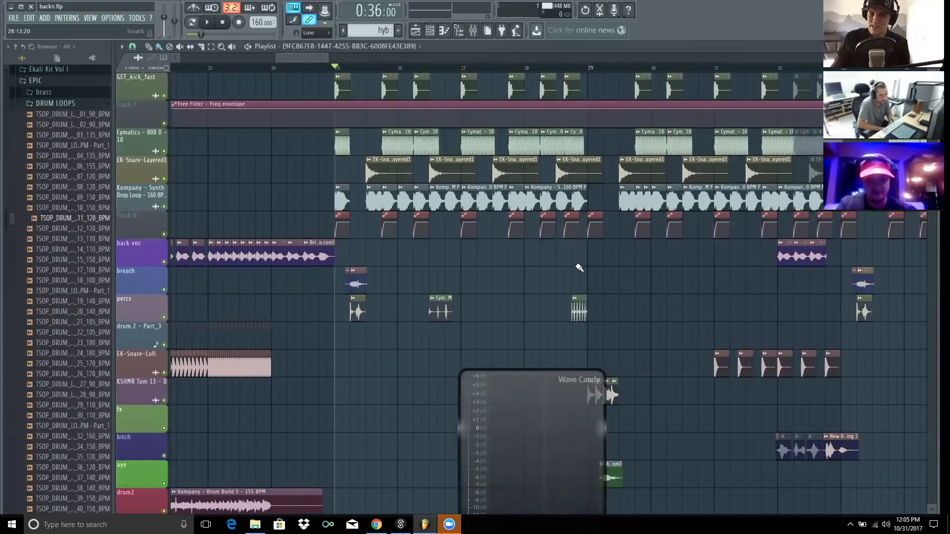
Step: Play the second half of the drop from bar 33, where the war horn, hats, claps and rides are layered
{"action": "scroll", "coordinate": [574, 257], "scroll_direction": "down", "scroll_amount": 2}
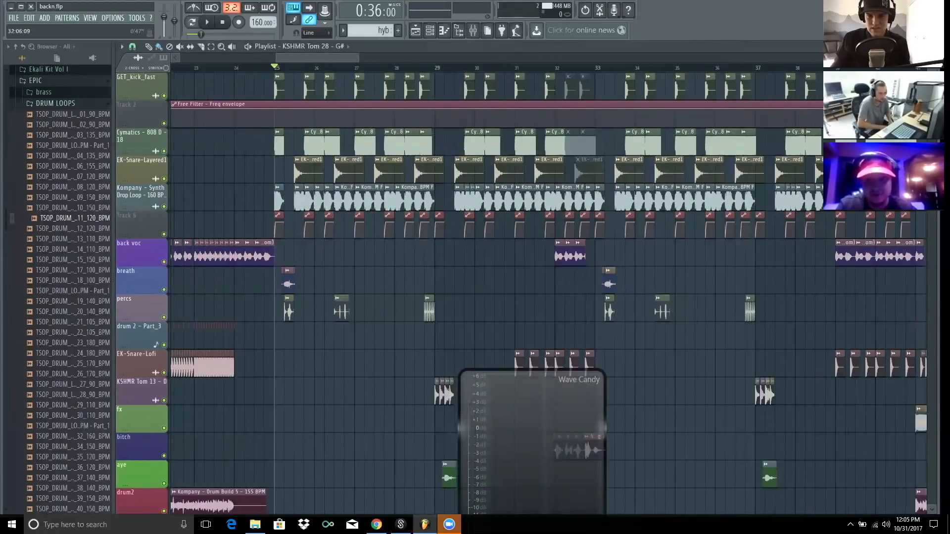
{"action": "scroll", "coordinate": [599, 75], "scroll_direction": "down", "scroll_amount": 8}
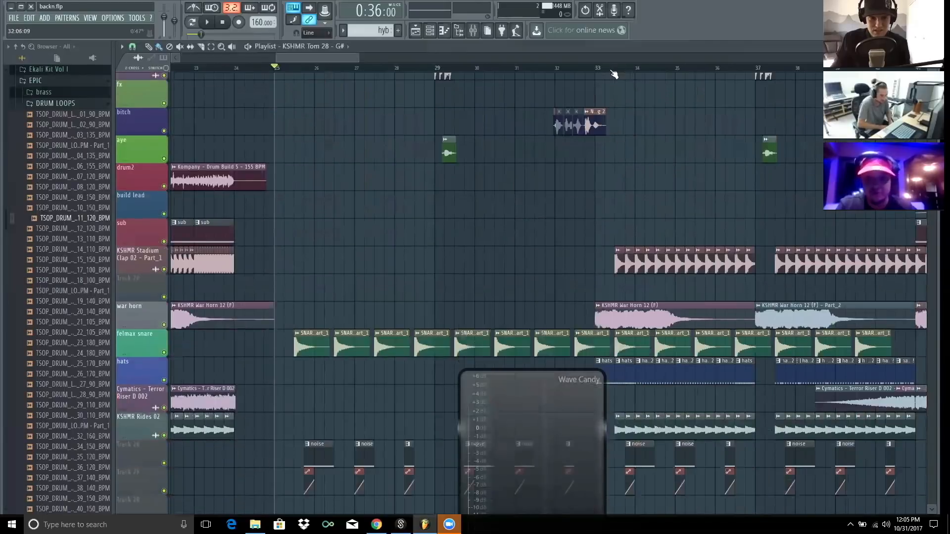
{"action": "left_click", "coordinate": [600, 74]}
{"action": "key", "text": "space"}
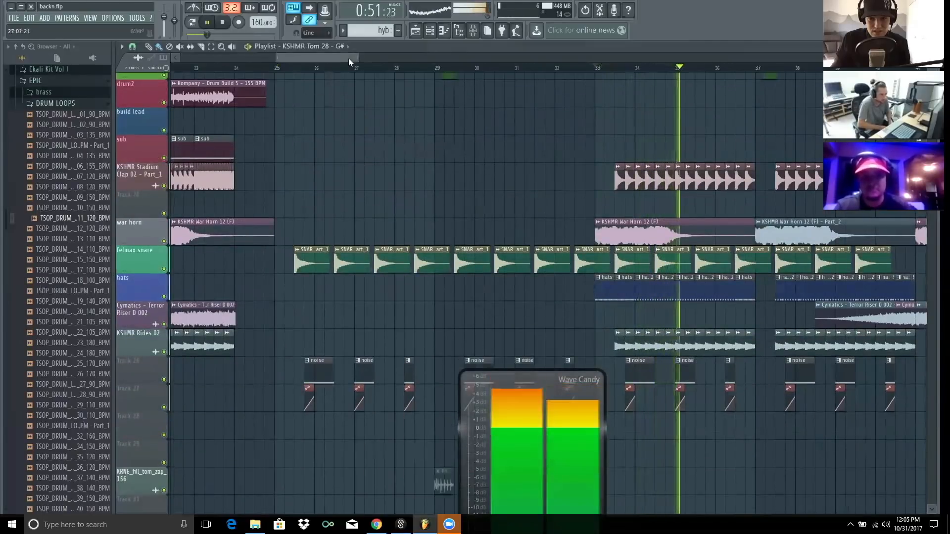
{"action": "left_click_drag", "start_coordinate": [348, 58], "coordinate": [388, 58]}
{"action": "key", "text": "space"}
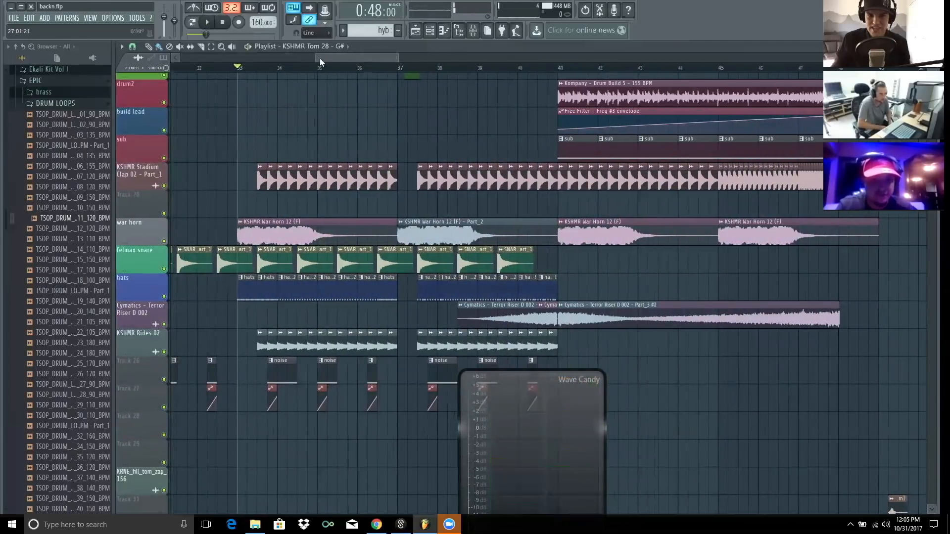
{"action": "left_click_drag", "start_coordinate": [317, 58], "coordinate": [298, 59]}
{"action": "left_click_drag", "start_coordinate": [841, 235], "coordinate": [910, 234]}
{"action": "scroll", "coordinate": [299, 235], "scroll_direction": "right", "scroll_amount": 3}
{"action": "key", "text": "ctrl+z"}
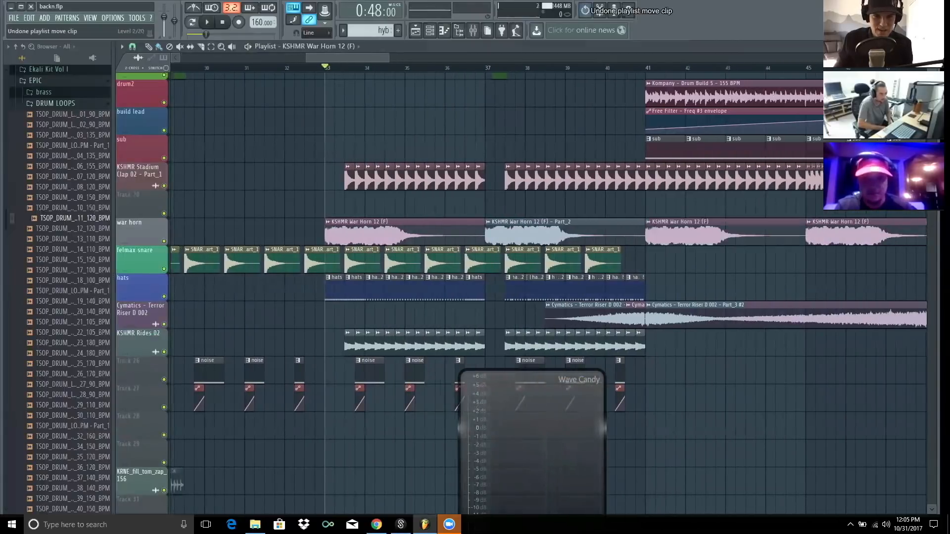
Step: Solo the war horn track and play it from bar 33
{"action": "left_click", "coordinate": [164, 241], "text": "ctrl"}
{"action": "key", "text": "space"}
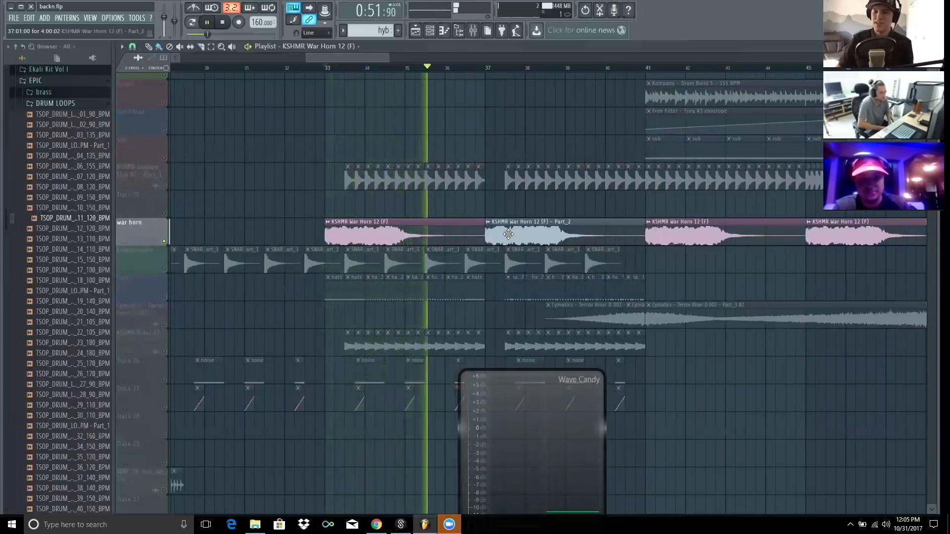
{"action": "key", "text": "space"}
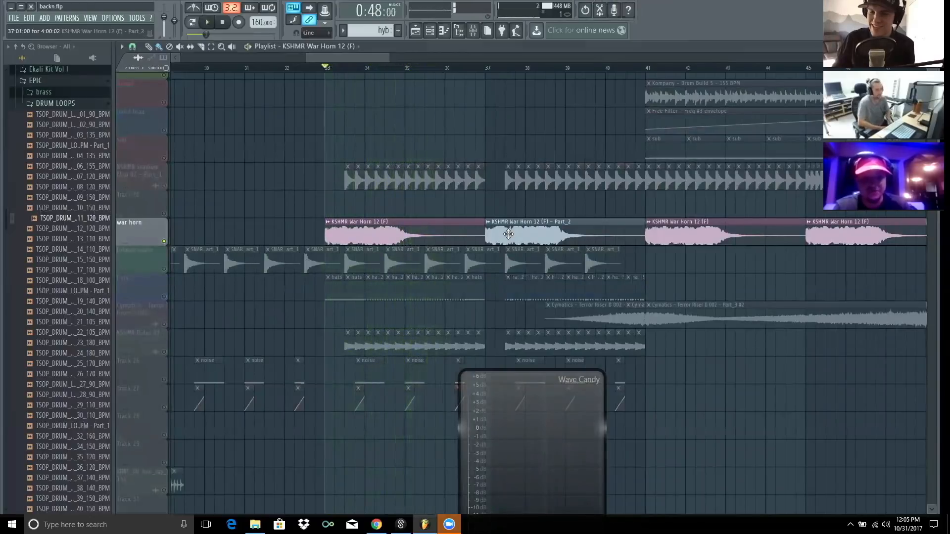
{"action": "double_click", "coordinate": [567, 216]}
{"action": "right_click", "coordinate": [593, 203]}
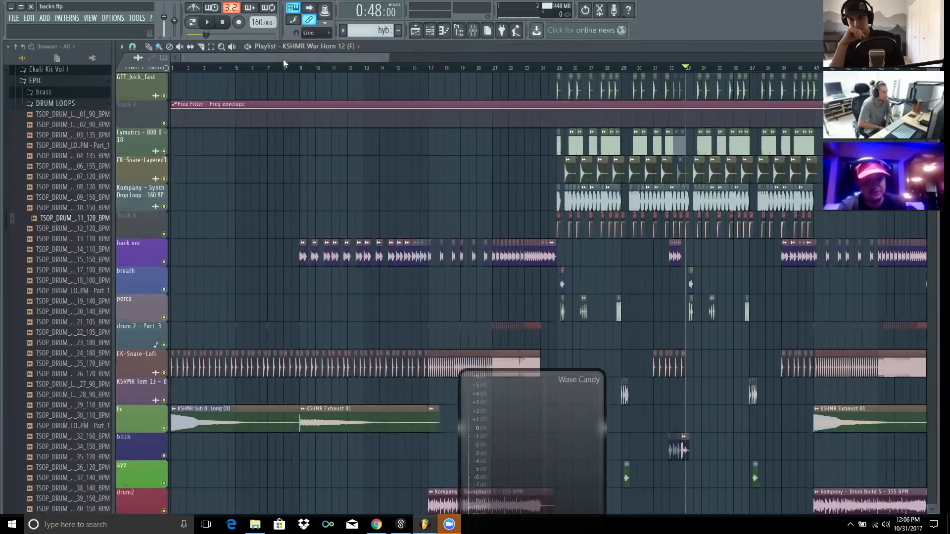
Step: Return the playhead to bar 25 and inspect the channel settings of the chopped synth drop loop clips
{"action": "left_click_drag", "start_coordinate": [282, 58], "coordinate": [357, 52]}
{"action": "left_click_drag", "start_coordinate": [465, 48], "coordinate": [320, 60]}
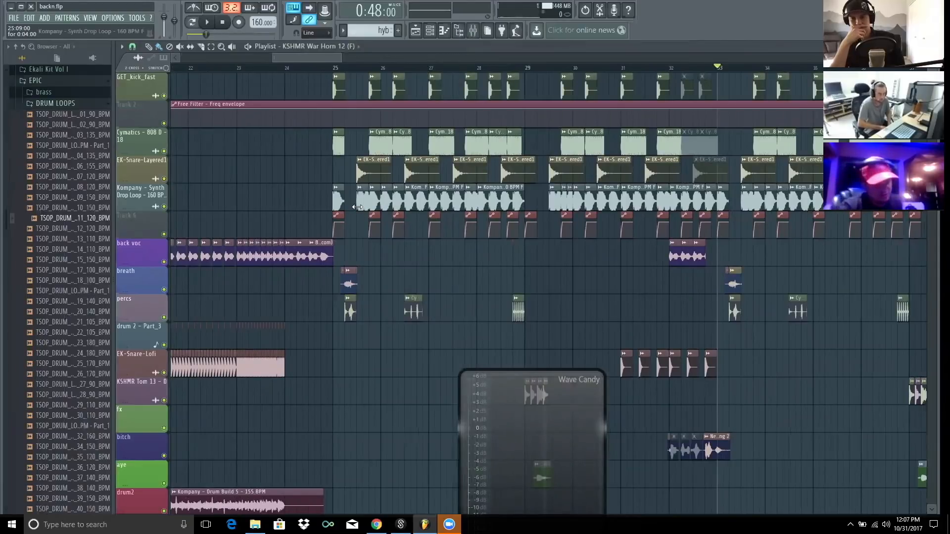
{"action": "double_click", "coordinate": [334, 201]}
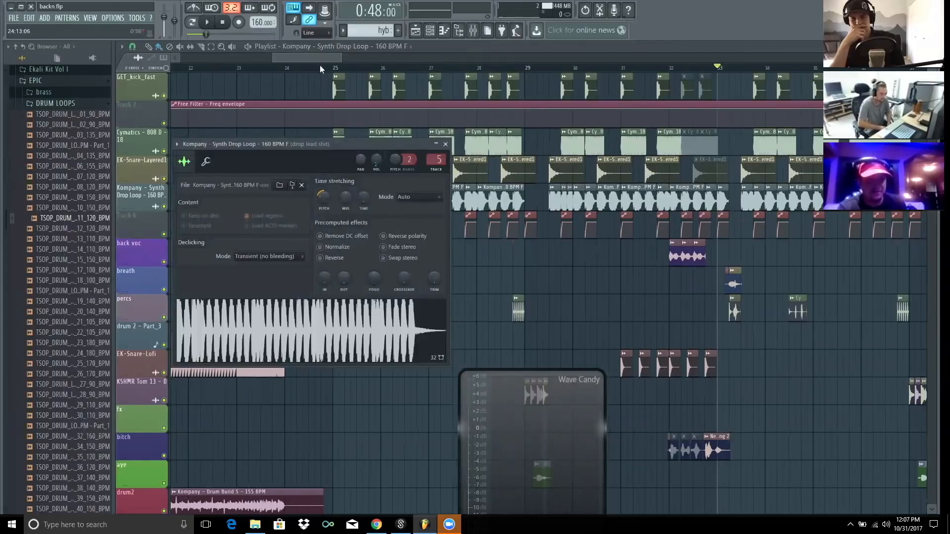
{"action": "left_click", "coordinate": [334, 68]}
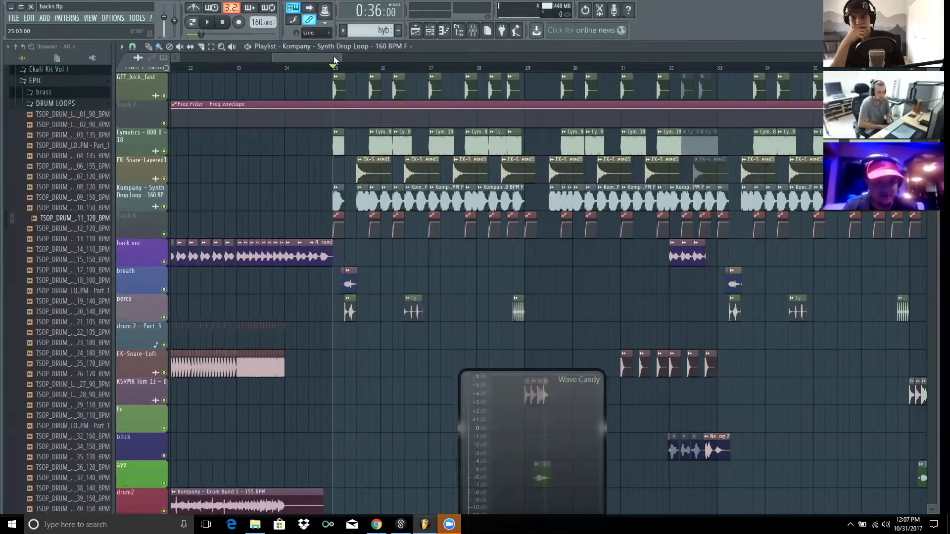
{"action": "scroll", "coordinate": [295, 57], "scroll_direction": "up", "scroll_amount": 5}
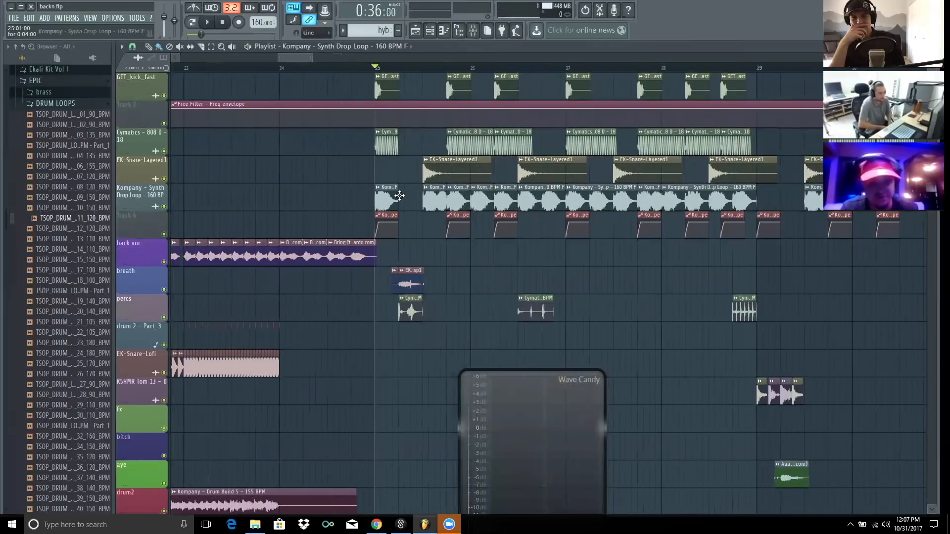
{"action": "double_click", "coordinate": [399, 195]}
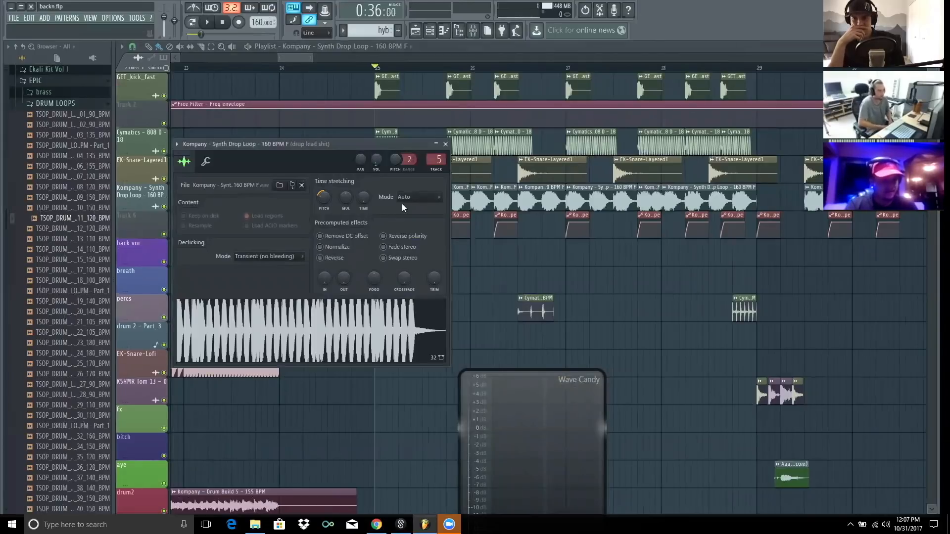
{"action": "double_click", "coordinate": [482, 199]}
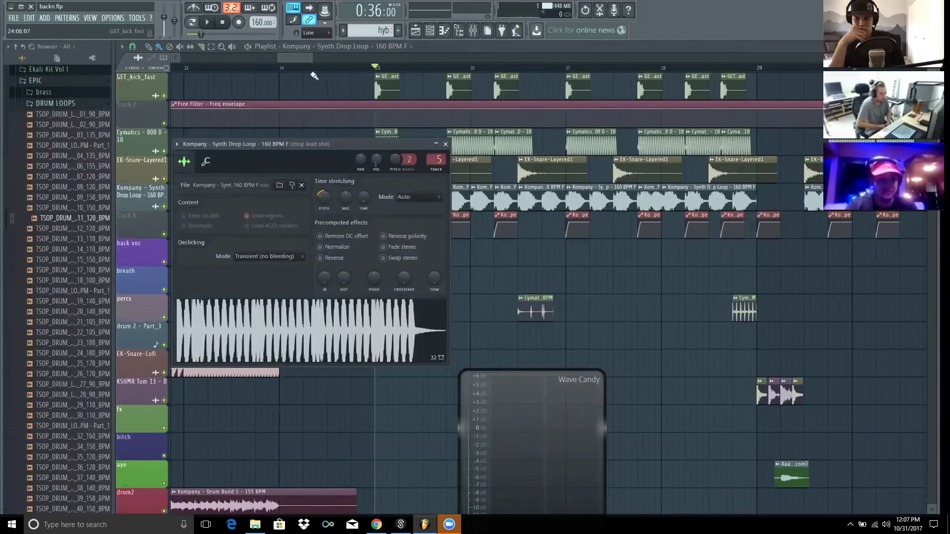
Step: Play the start of the drop from bar 25 and mute the Kompany Synth Drop Loop track
{"action": "left_click_drag", "start_coordinate": [299, 58], "coordinate": [300, 57]}
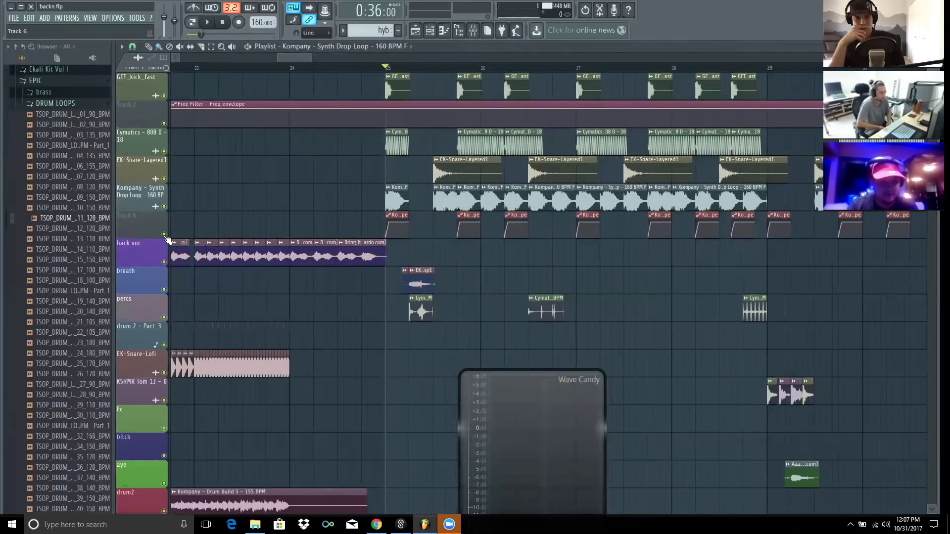
{"action": "left_click", "coordinate": [420, 311]}
{"action": "left_click_drag", "start_coordinate": [311, 58], "coordinate": [288, 57]}
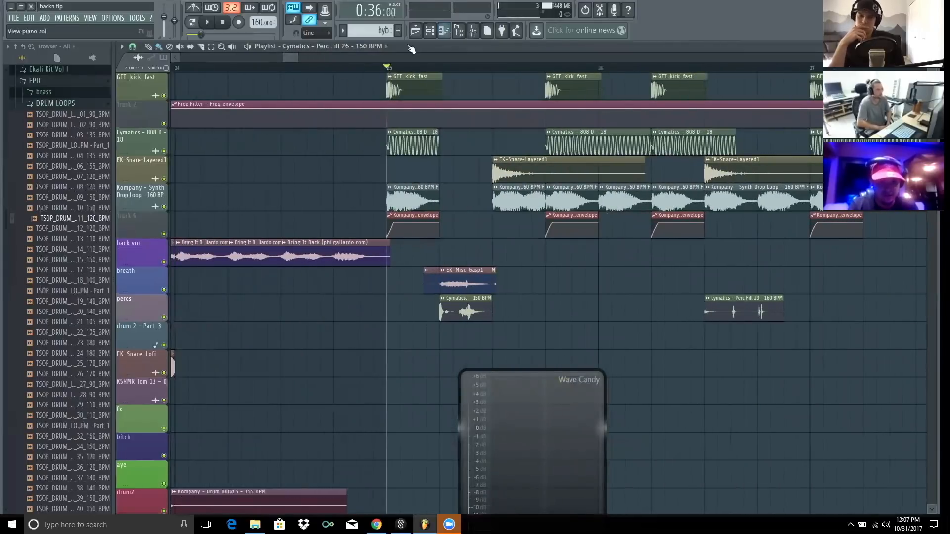
{"action": "left_click_drag", "start_coordinate": [298, 58], "coordinate": [327, 57]}
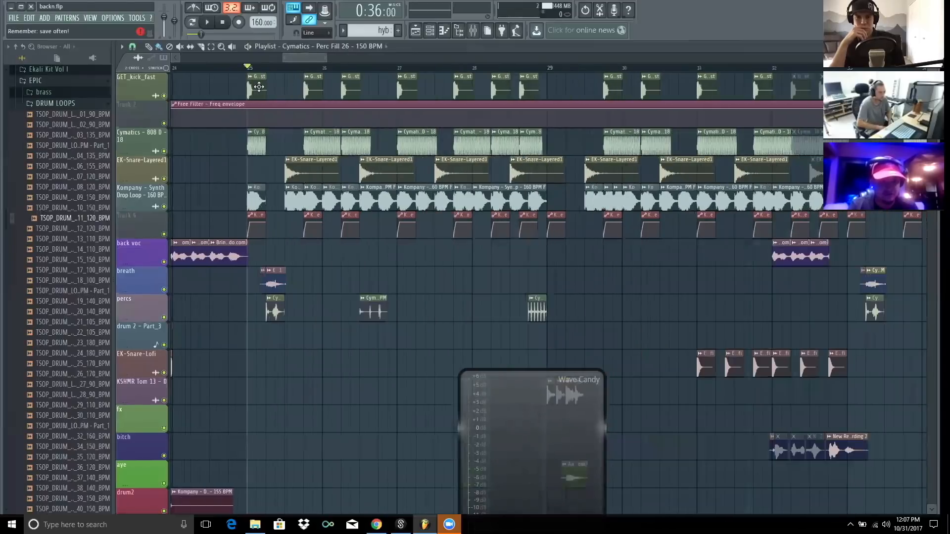
{"action": "key", "text": "space"}
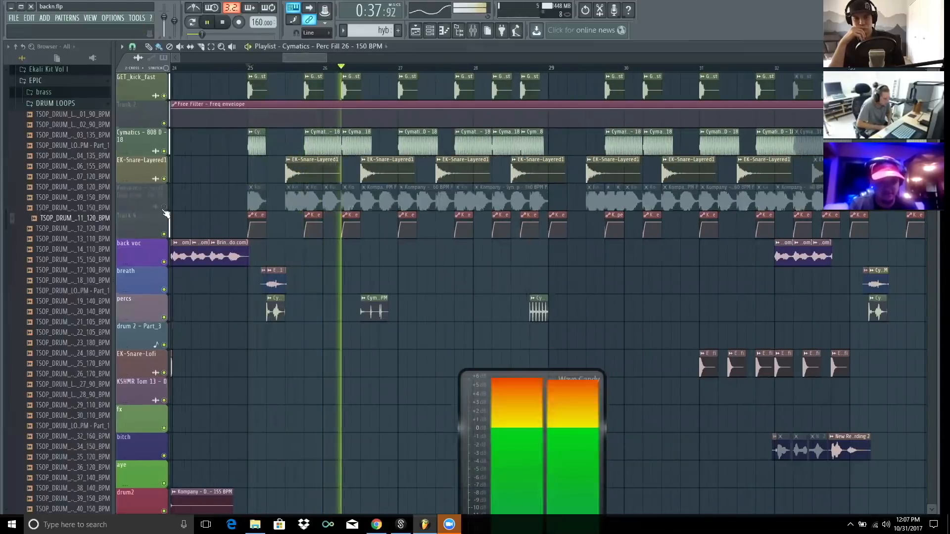
{"action": "key", "text": "space"}
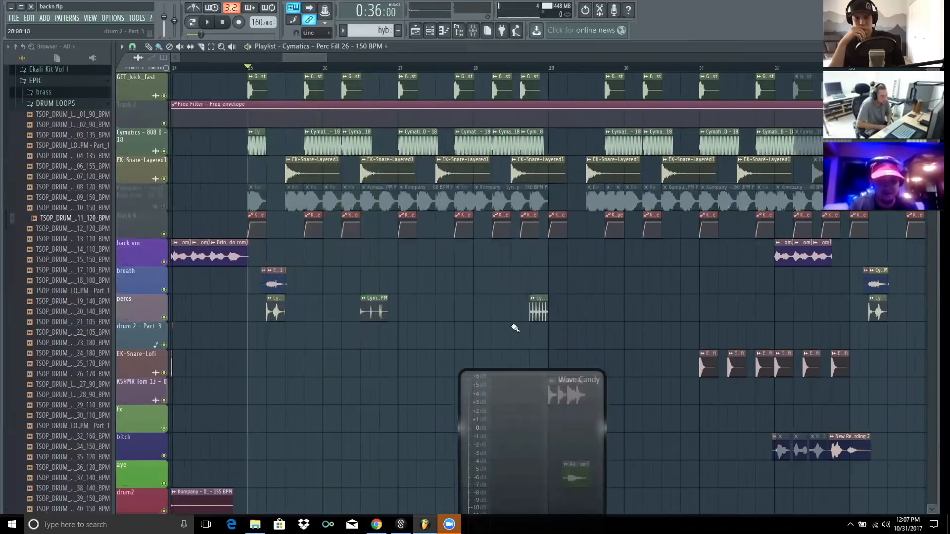
Step: Play the drop from bar 25 without the synth drop loop, then unmute that track
{"action": "key", "text": "space"}
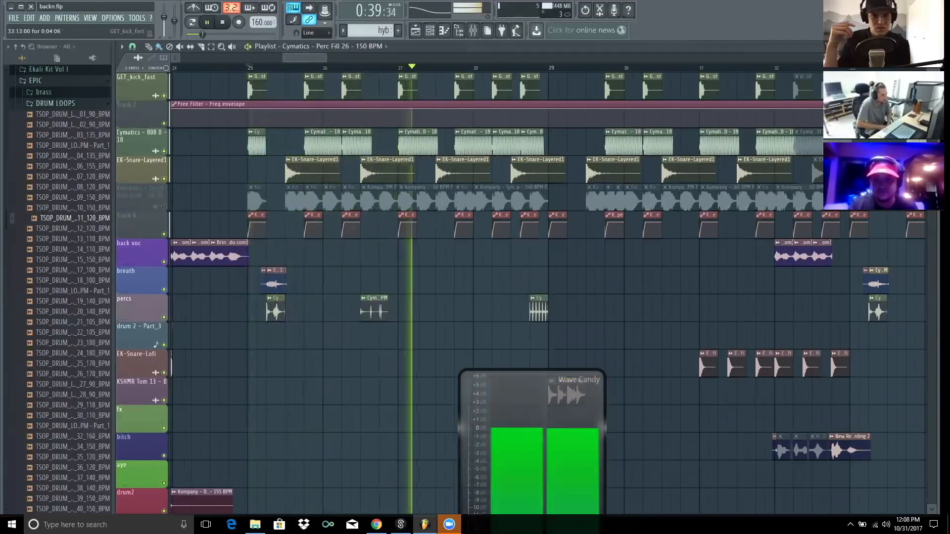
{"action": "scroll", "coordinate": [520, 292], "scroll_direction": "down", "scroll_amount": 5}
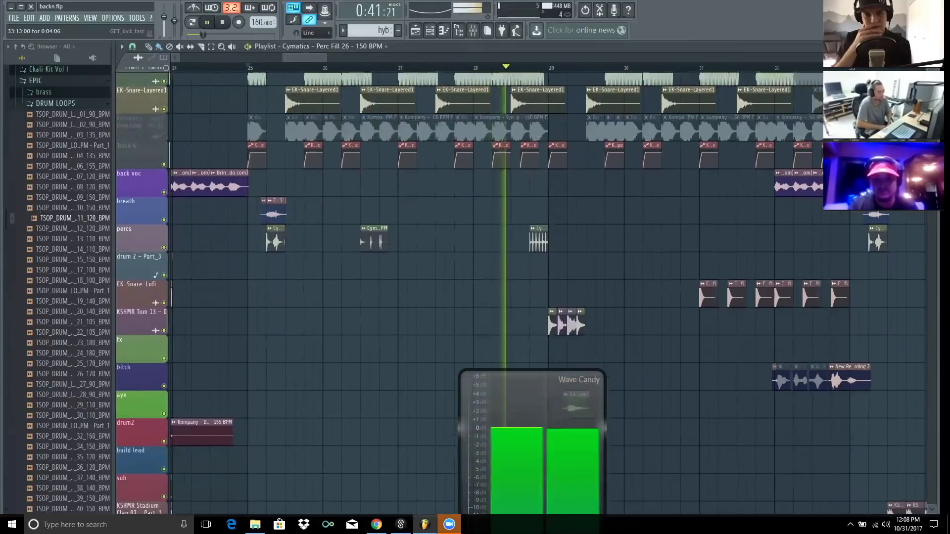
{"action": "scroll", "coordinate": [519, 292], "scroll_direction": "up", "scroll_amount": 5}
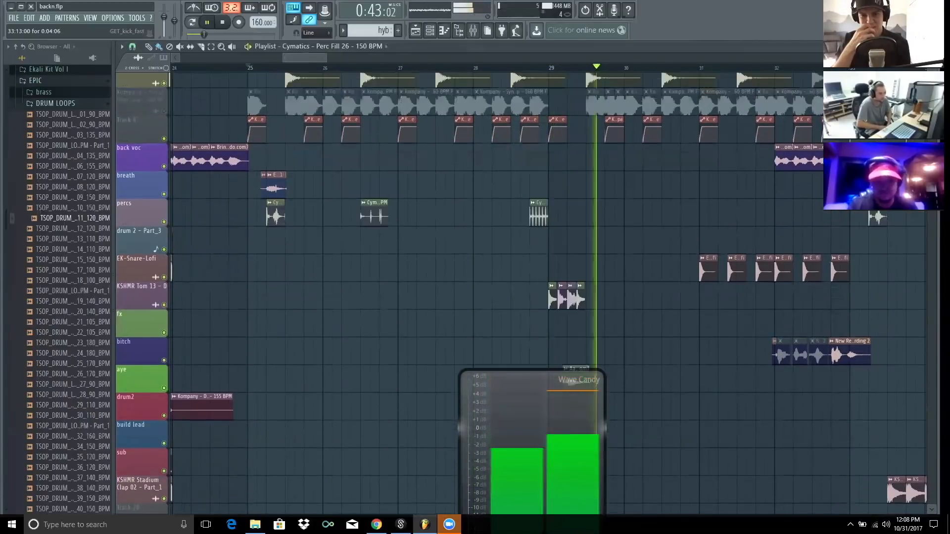
{"action": "key", "text": "space"}
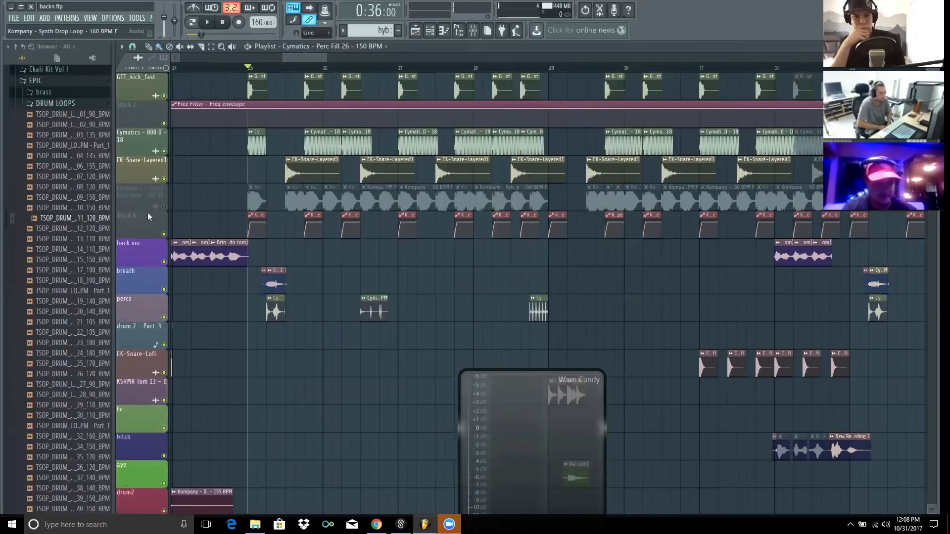
{"action": "left_click", "coordinate": [164, 206]}
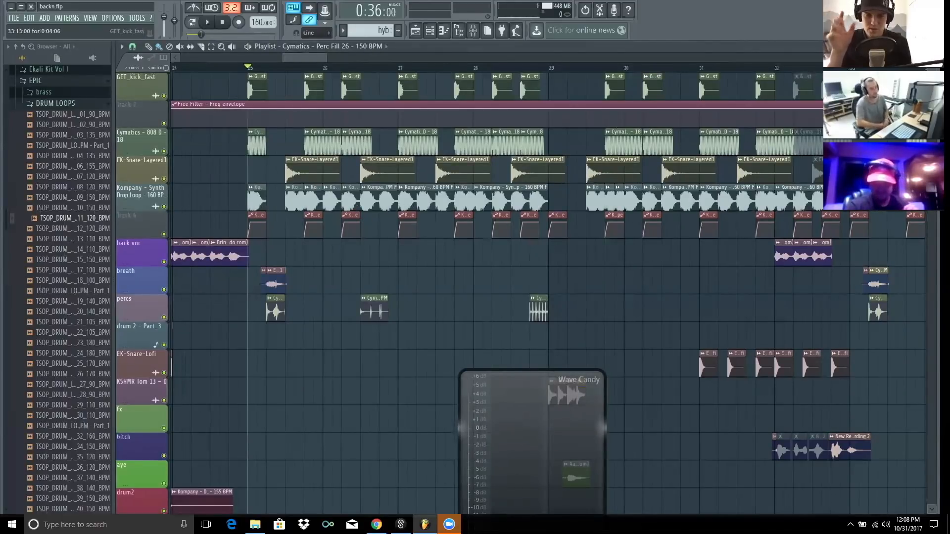
Step: Open the felmax snare clip's channel settings, audition its sample and dismiss the settings
{"action": "scroll", "coordinate": [520, 239], "scroll_direction": "down", "scroll_amount": 8}
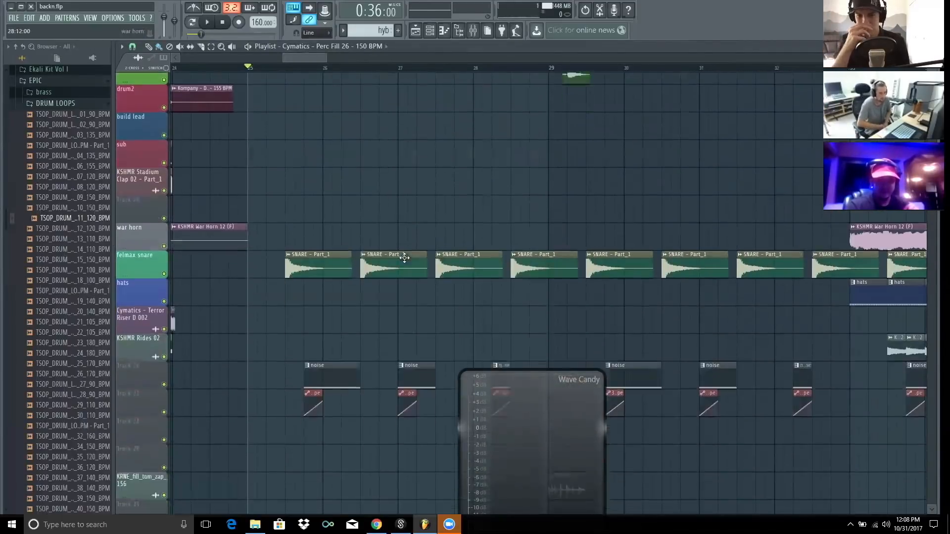
{"action": "double_click", "coordinate": [404, 258]}
{"action": "left_click", "coordinate": [344, 369]}
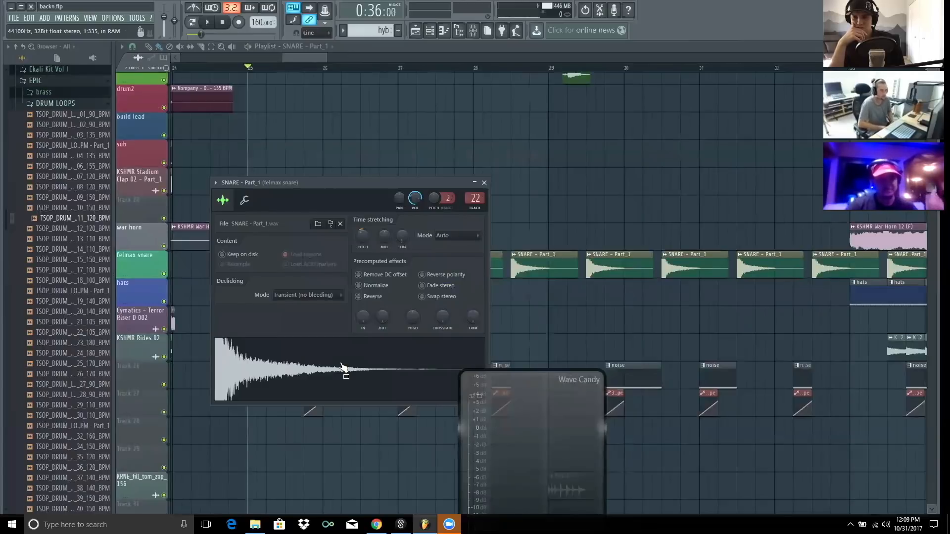
{"action": "left_click", "coordinate": [308, 60]}
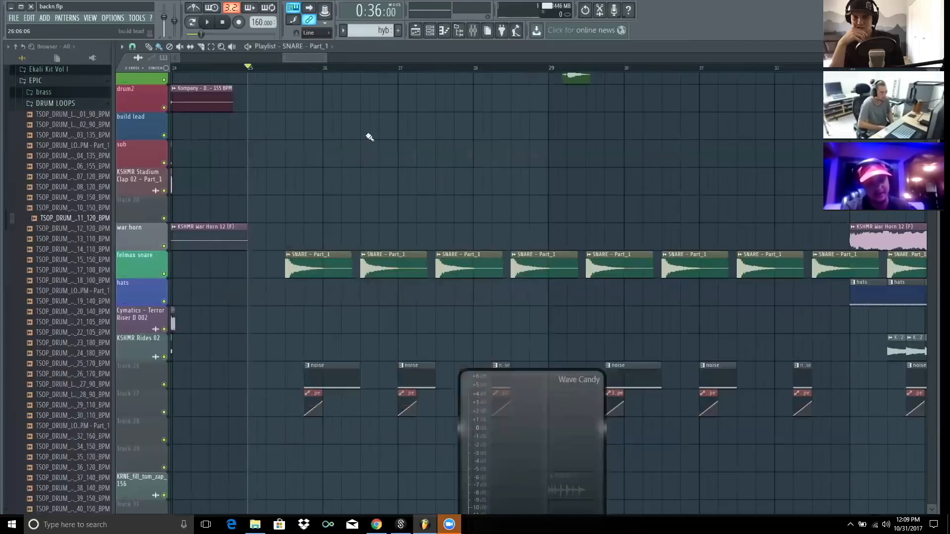
Step: Audition the felmax snare sample again and check its mixer track for effects
{"action": "double_click", "coordinate": [378, 274]}
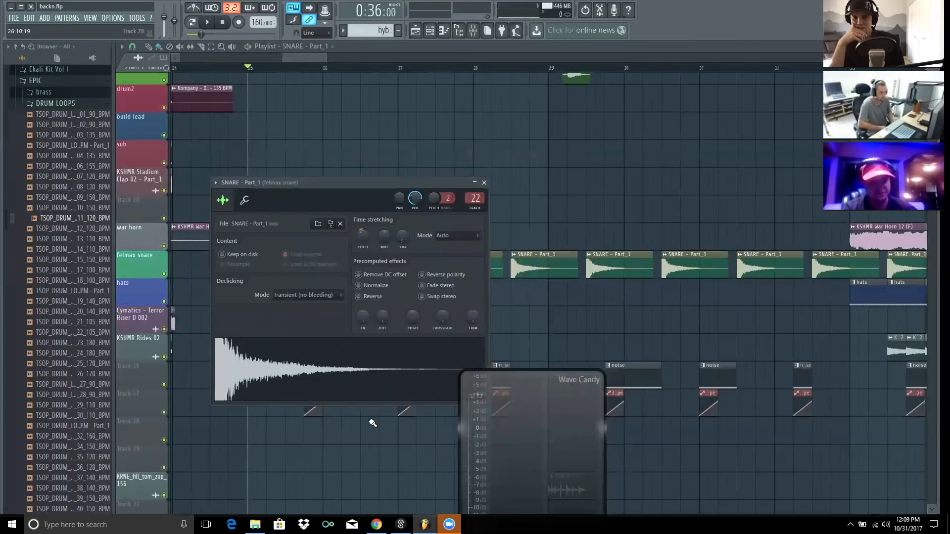
{"action": "left_click", "coordinate": [356, 379]}
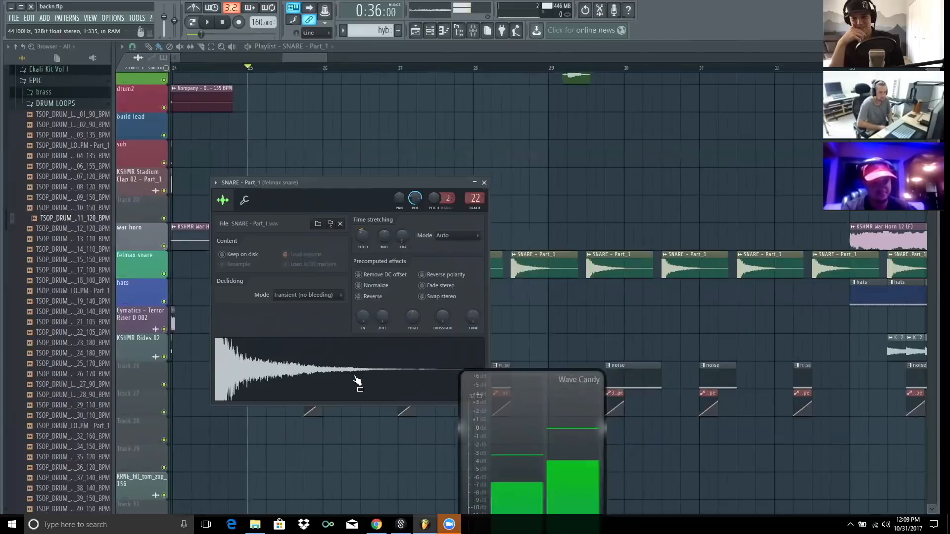
{"action": "key", "text": "F9"}
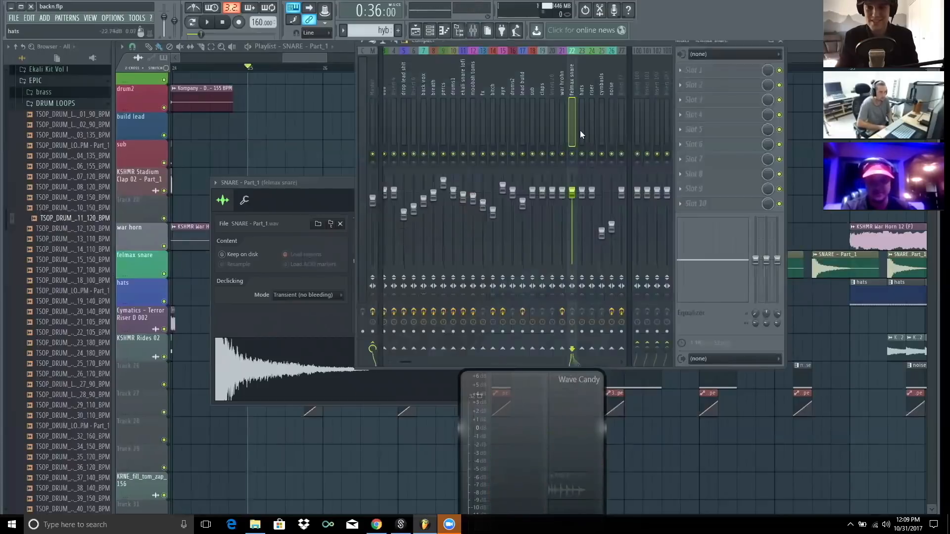
{"action": "left_click", "coordinate": [257, 397]}
{"action": "left_click", "coordinate": [315, 53]}
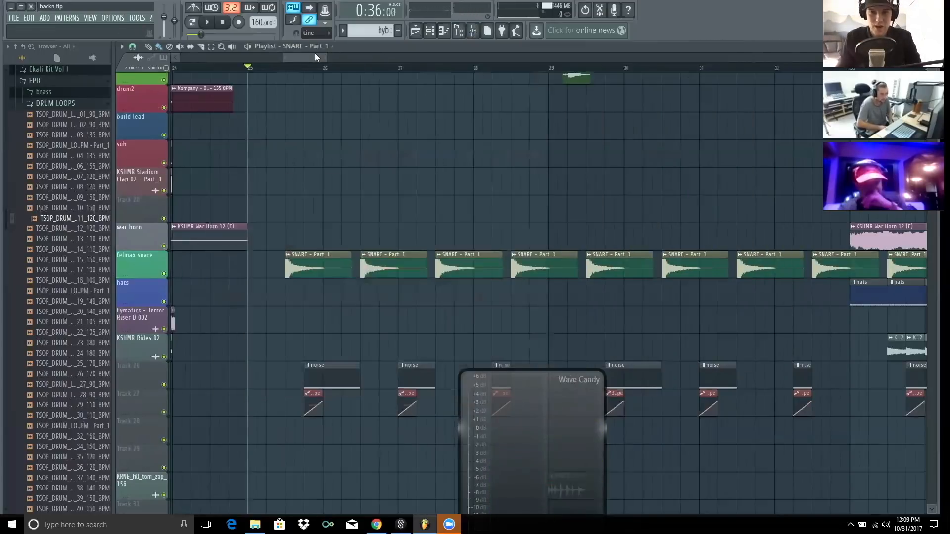
Step: Show the arrangement from bar 1 and inspect the channel settings of a GET_kick_fast clip in the drop
{"action": "left_click_drag", "start_coordinate": [283, 57], "coordinate": [148, 53]}
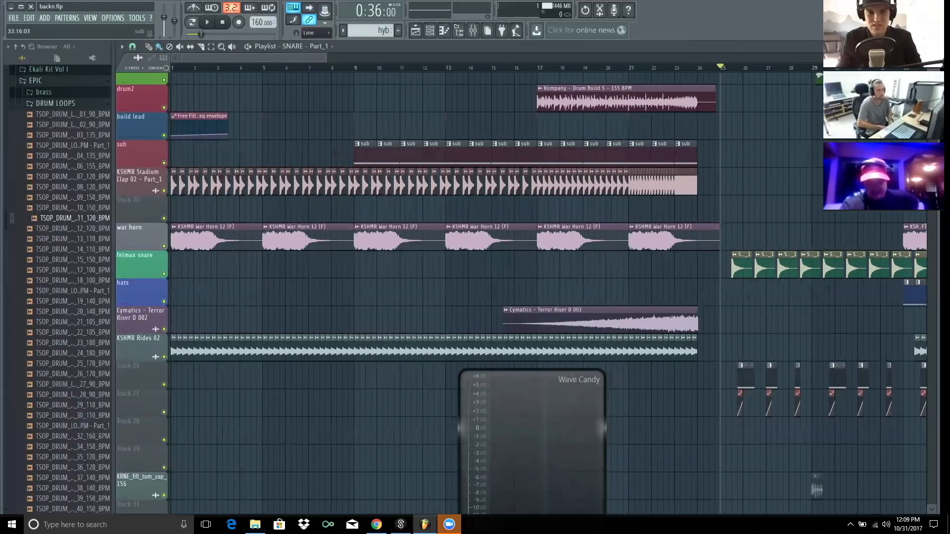
{"action": "scroll", "coordinate": [769, 93], "scroll_direction": "up", "scroll_amount": 10}
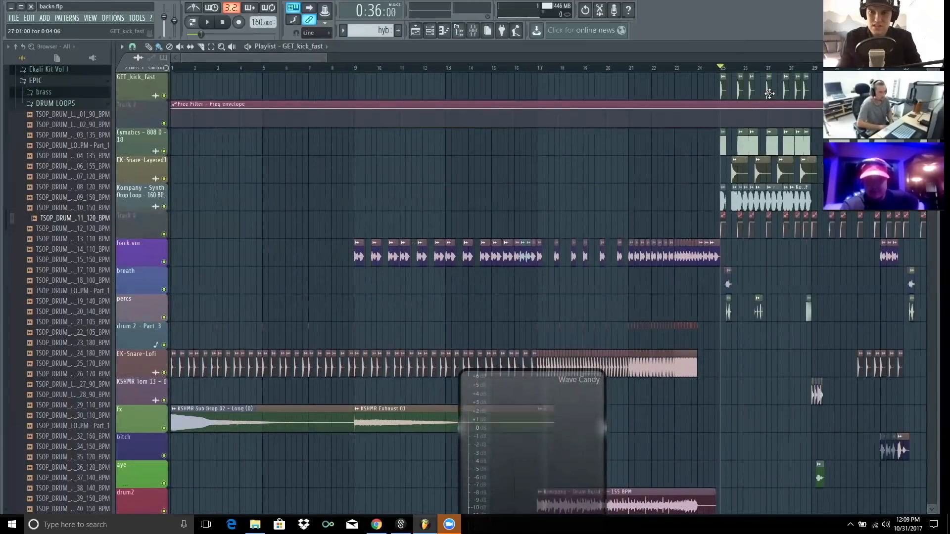
{"action": "double_click", "coordinate": [770, 93]}
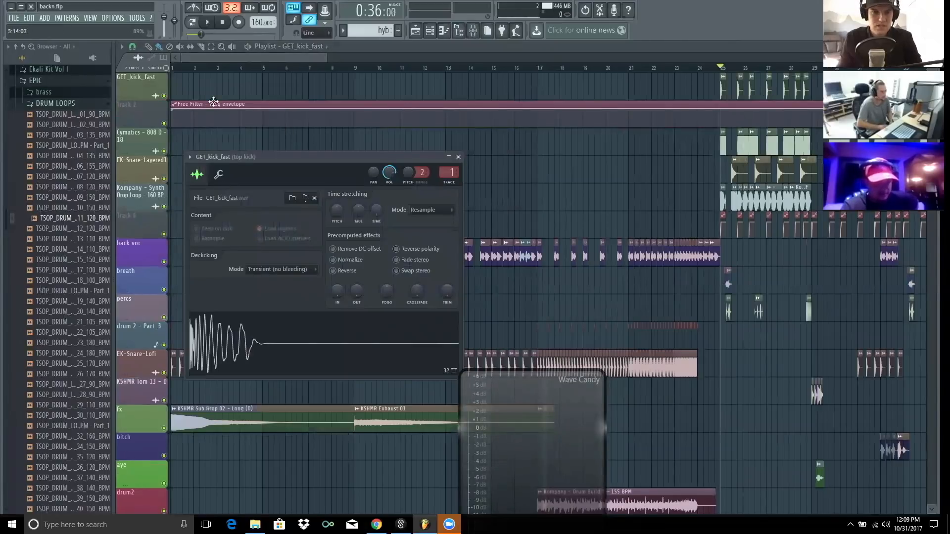
Step: Preview the EK-Kick-Threatz sample from the Ekali Kicks folder of Ekali Kit Vol 1 and open it in a new channel
{"action": "left_click", "coordinate": [49, 70]}
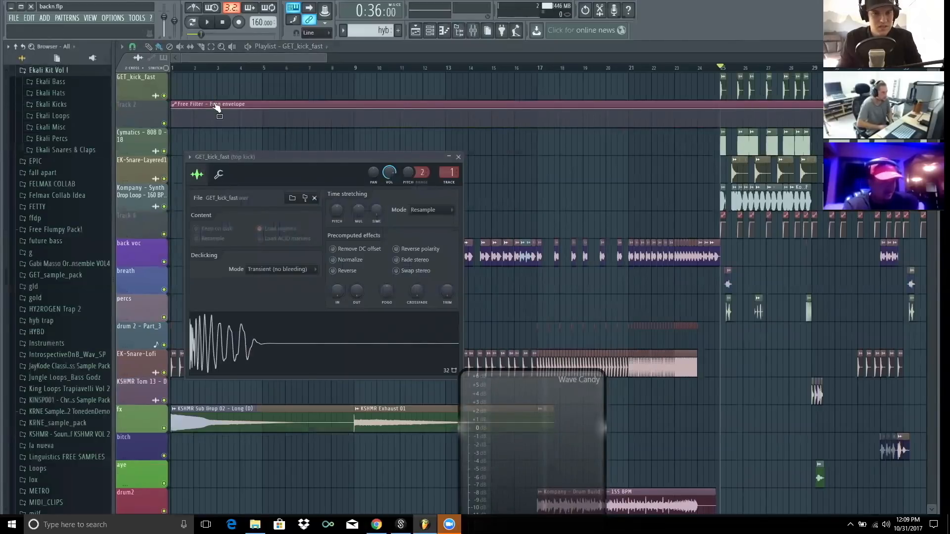
{"action": "left_click", "coordinate": [60, 106]}
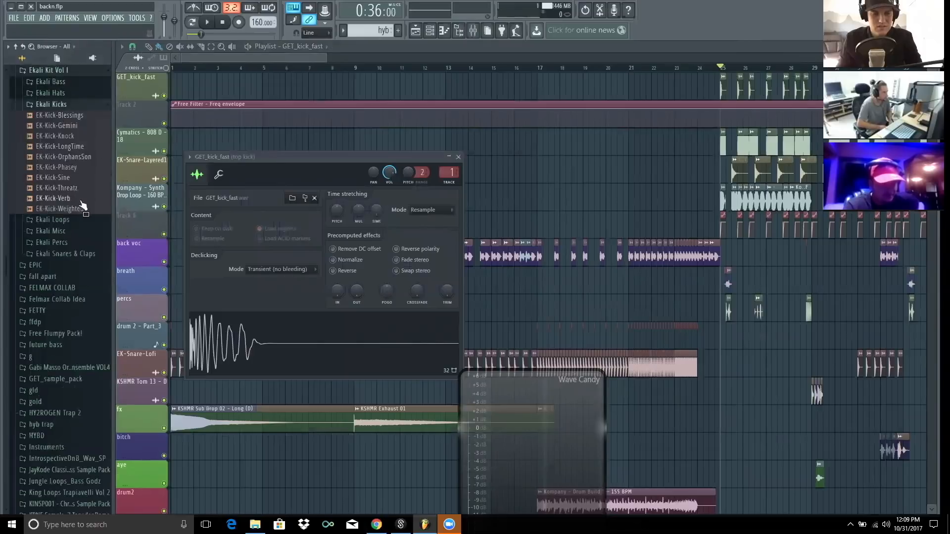
{"action": "left_click", "coordinate": [63, 188]}
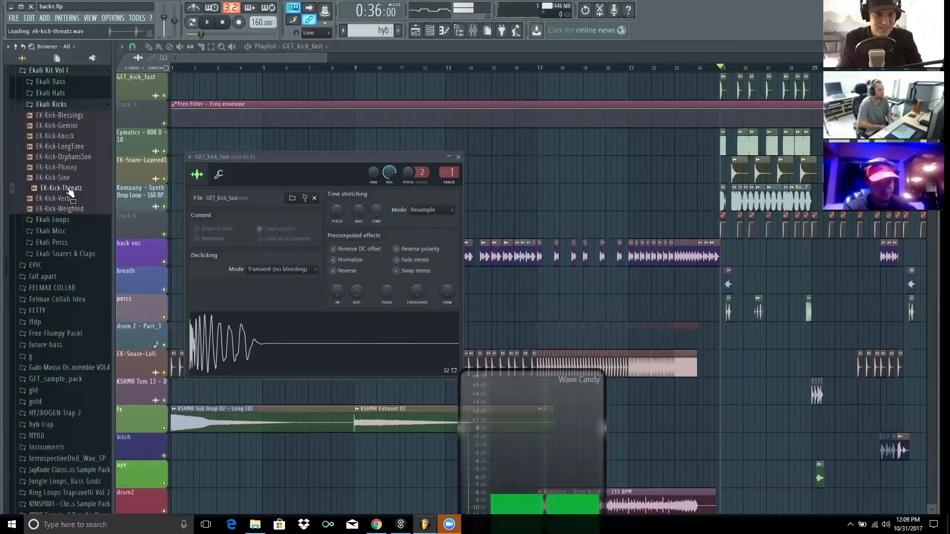
{"action": "left_click", "coordinate": [70, 189]}
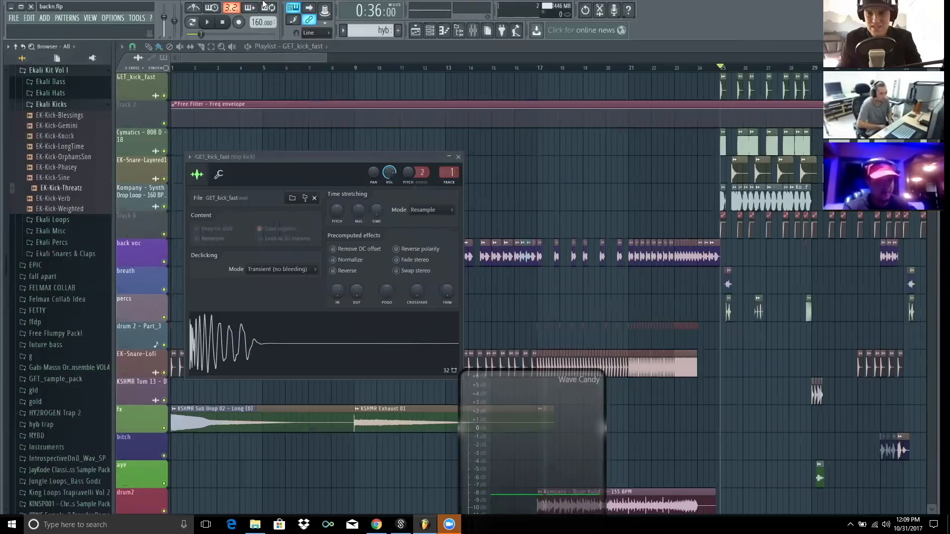
{"action": "right_click", "coordinate": [68, 187]}
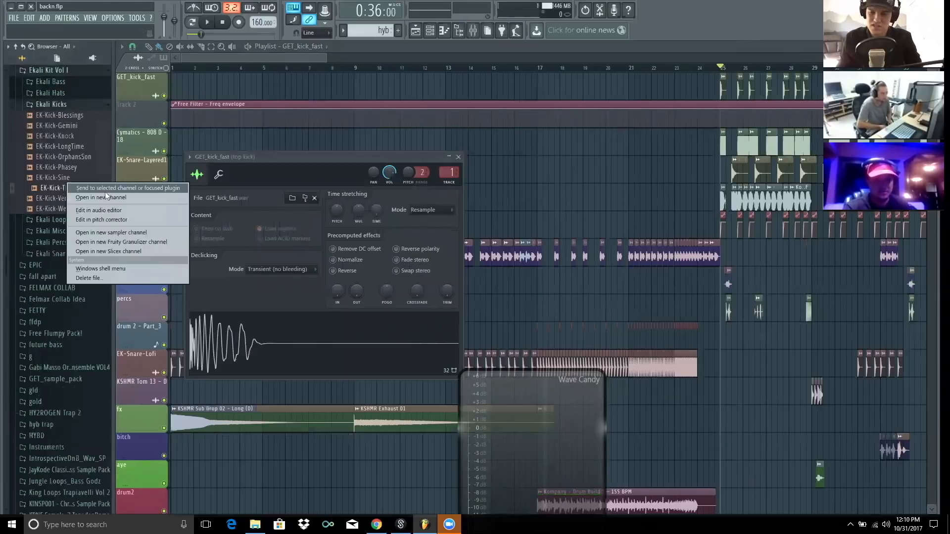
{"action": "left_click", "coordinate": [104, 198]}
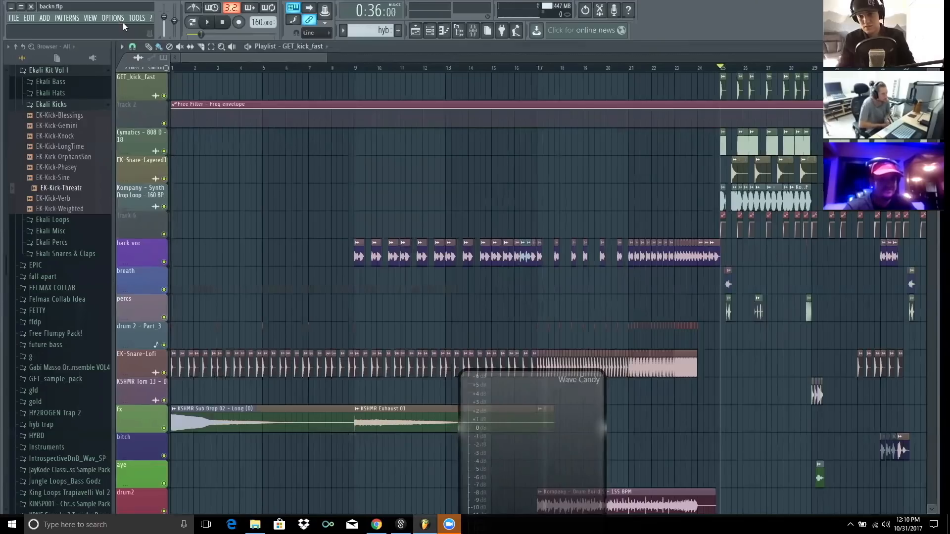
Step: Check the project's start date and total working time in the project info, then dismiss the settings and the synth drop loop channel
{"action": "left_click", "coordinate": [119, 19]}
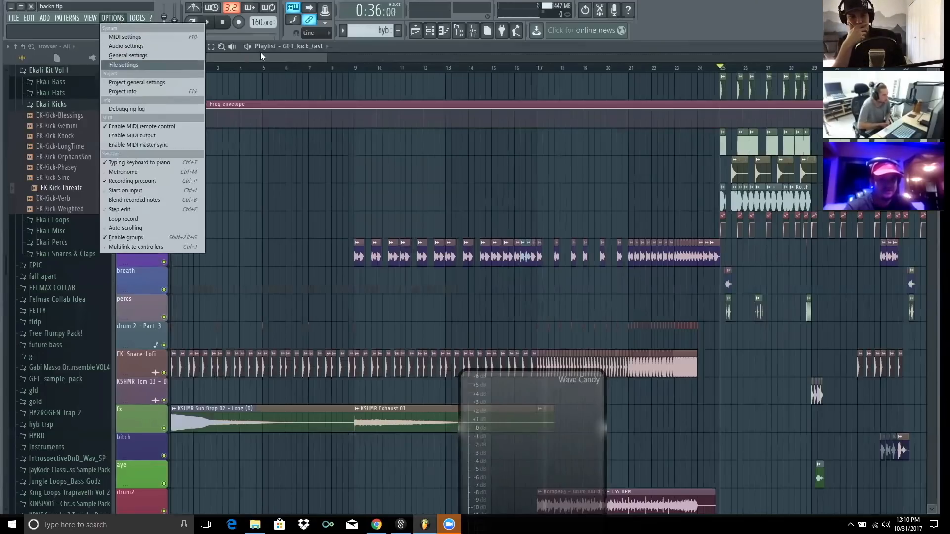
{"action": "key", "text": "F11"}
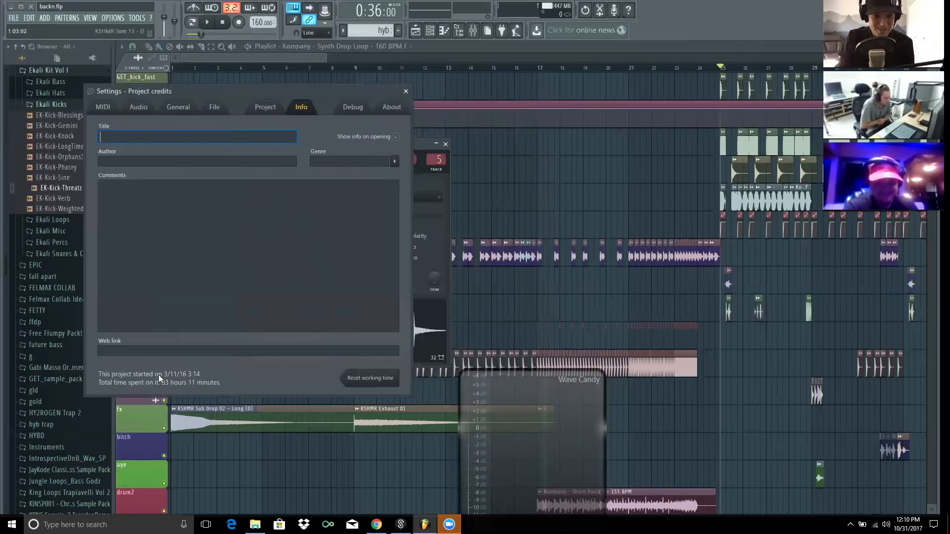
{"action": "left_click", "coordinate": [406, 91]}
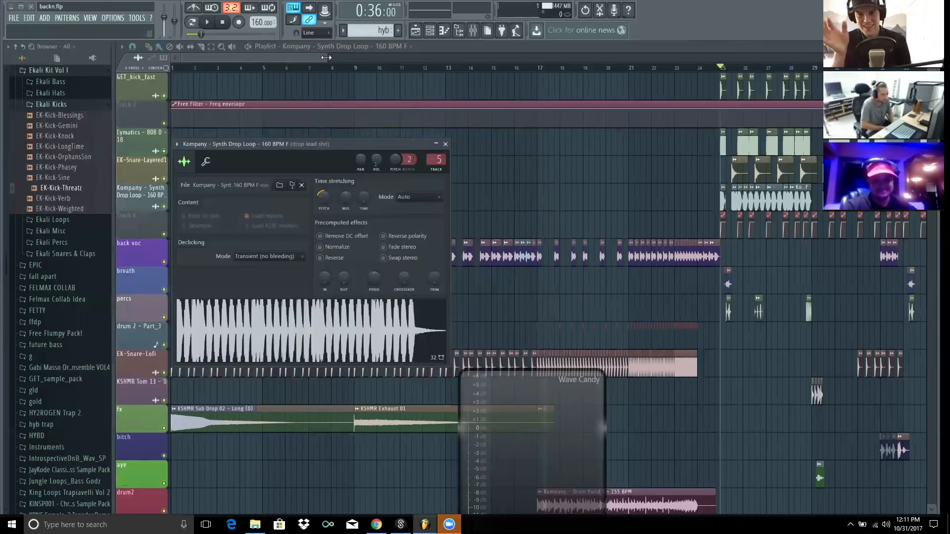
{"action": "left_click", "coordinate": [445, 144]}
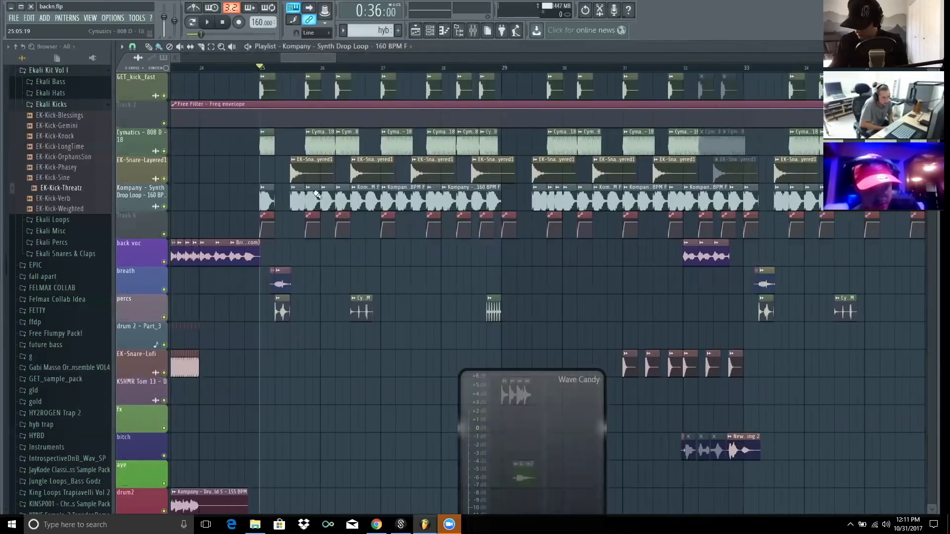
Step: Inspect the channel settings of the Cymatics 808 D clips in the drop and dismiss them
{"action": "left_click", "coordinate": [317, 141]}
{"action": "double_click", "coordinate": [317, 141]}
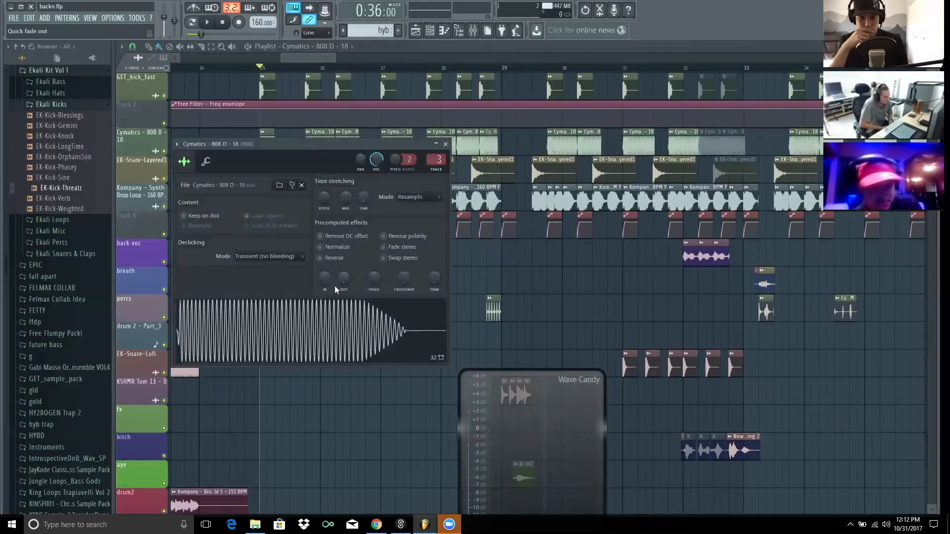
{"action": "left_click", "coordinate": [321, 52]}
{"action": "left_click_drag", "start_coordinate": [324, 53], "coordinate": [315, 56]}
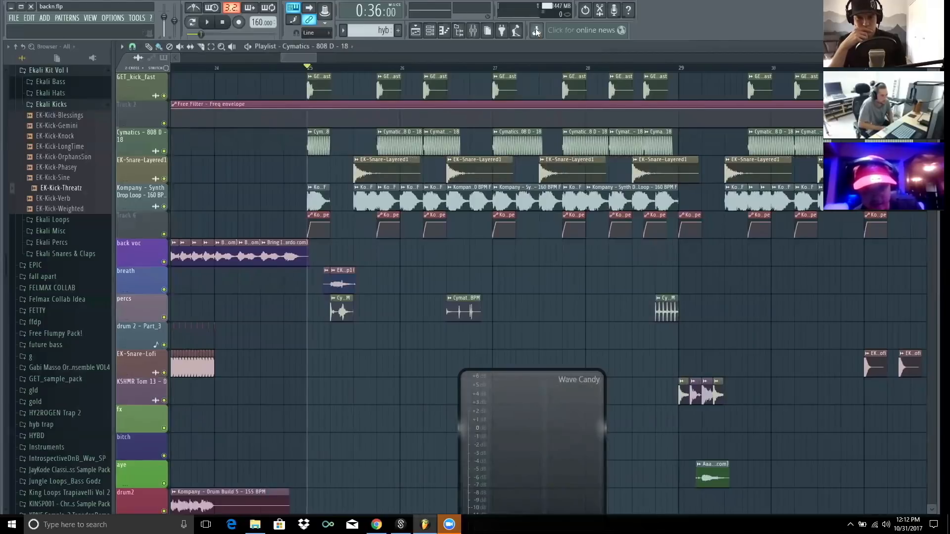
Step: Lengthen the first Cymatics 808 D clip at bar 25 so it runs slightly past the start of the first layered snare
{"action": "mouse_move", "coordinate": [460, 146]}
{"action": "left_mouse_down"}
{"action": "mouse_move", "coordinate": [448, 146]}
{"action": "mouse_move", "coordinate": [468, 145]}
{"action": "left_mouse_up"}
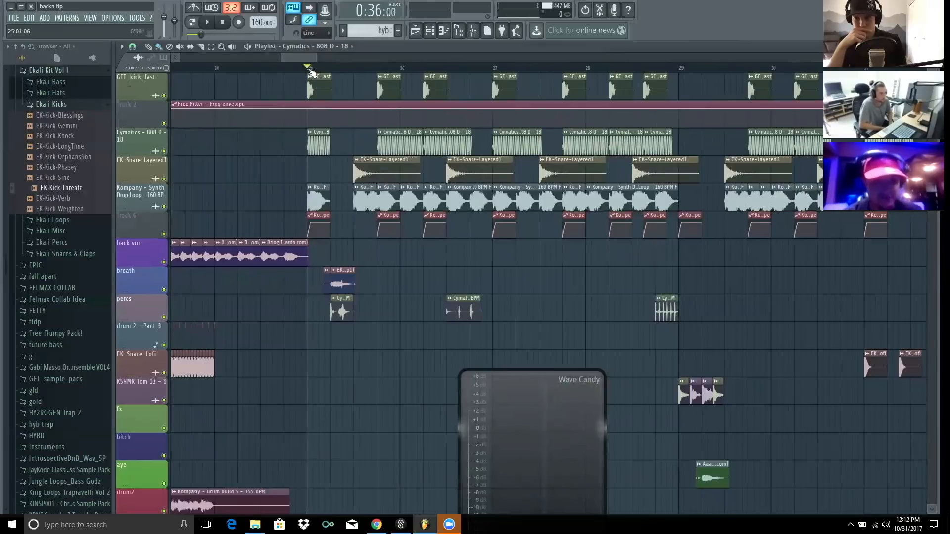
{"action": "left_click_drag", "start_coordinate": [314, 58], "coordinate": [307, 57]}
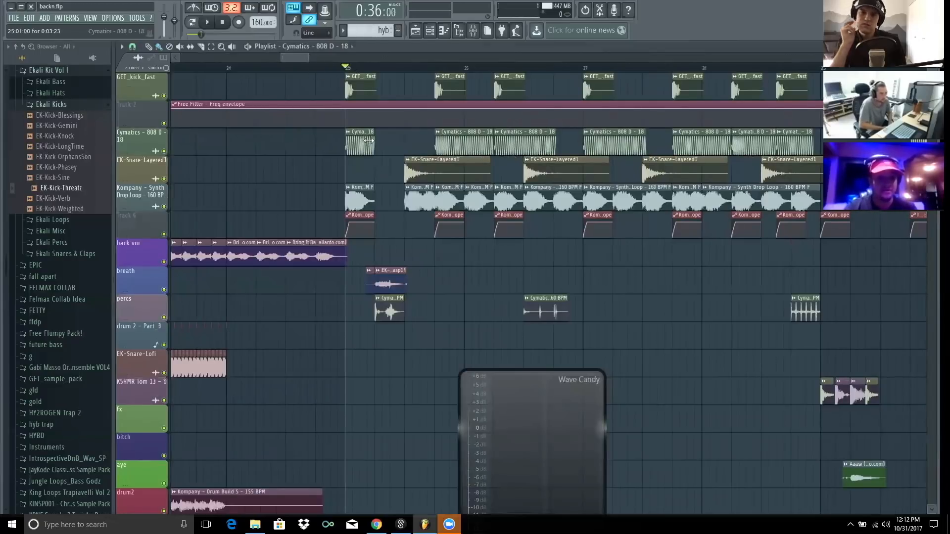
{"action": "left_click_drag", "start_coordinate": [368, 140], "coordinate": [412, 140]}
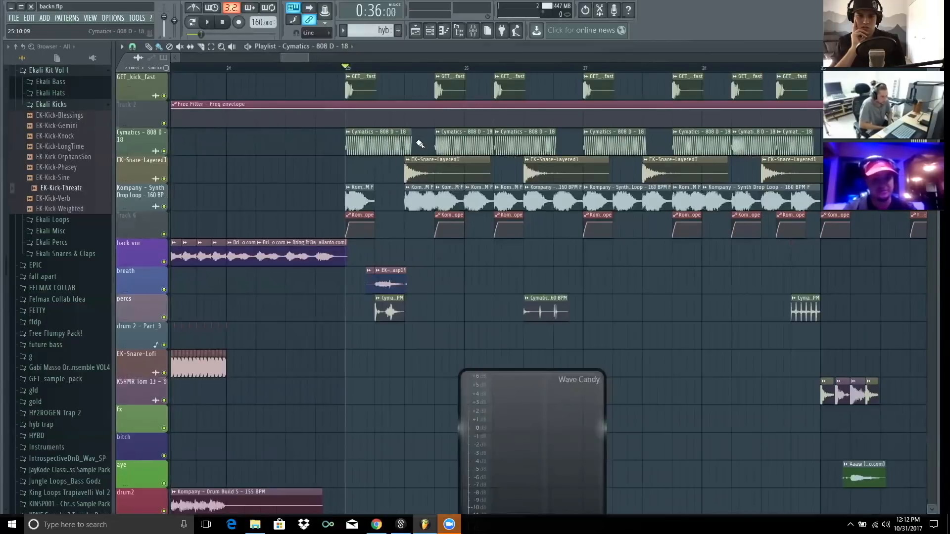
Step: Shorten the first Cymatics 808 D clip at bar 25 so it ends before the first layered snare, and play it back
{"action": "left_click_drag", "start_coordinate": [410, 143], "coordinate": [373, 143]}
{"action": "key", "text": "space"}
{"action": "key", "text": "space"}
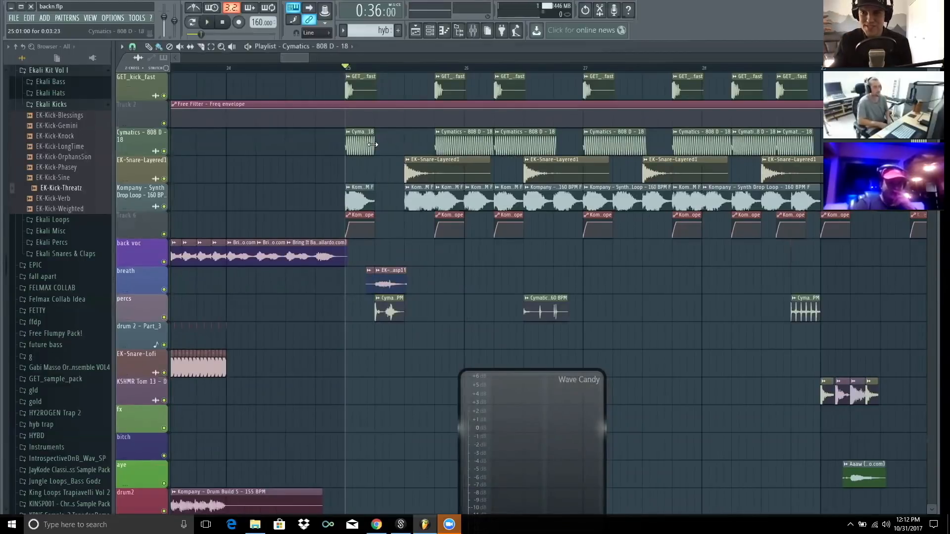
Step: Extend the first 808 clip to meet the second, lengthen the third toward bar 27, and play the drop with the synth drop loop muted
{"action": "left_click_drag", "start_coordinate": [372, 144], "coordinate": [573, 141]}
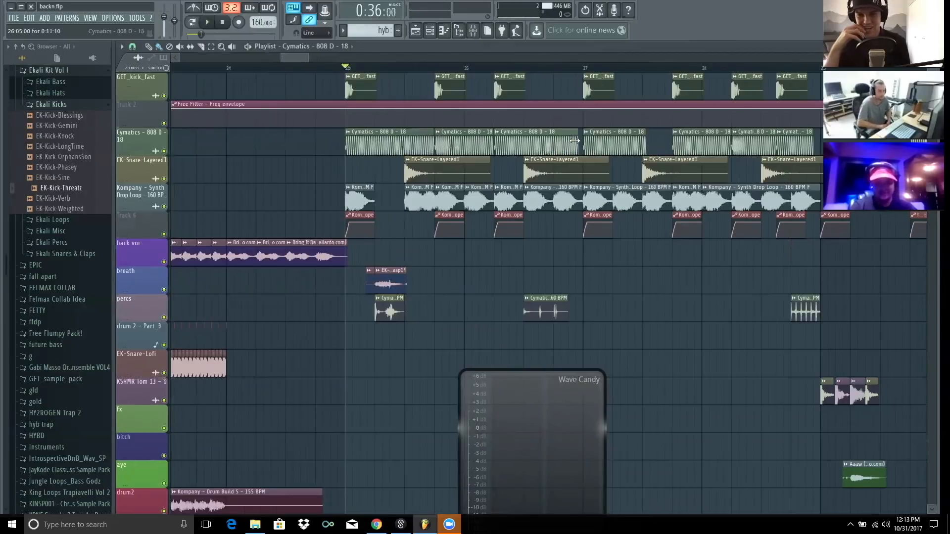
{"action": "left_click", "coordinate": [165, 206]}
{"action": "key", "text": "space"}
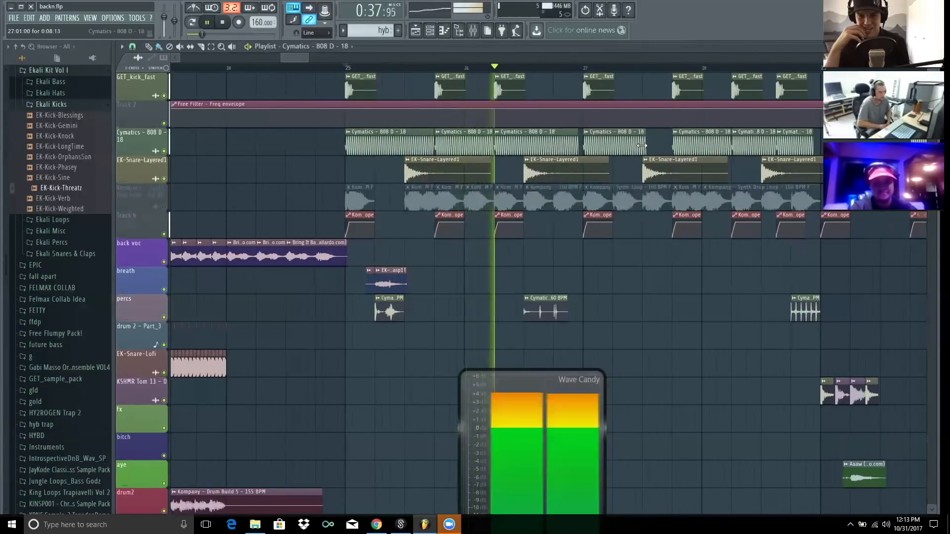
Step: Trim the end of the 808 clip at bar 27, shorten the bar 25 clip to end before the snare, and unmute the synth drop loop
{"action": "mouse_move", "coordinate": [641, 145]}
{"action": "left_mouse_down"}
{"action": "mouse_move", "coordinate": [671, 145]}
{"action": "mouse_move", "coordinate": [640, 148]}
{"action": "left_mouse_up"}
{"action": "key", "text": "space"}
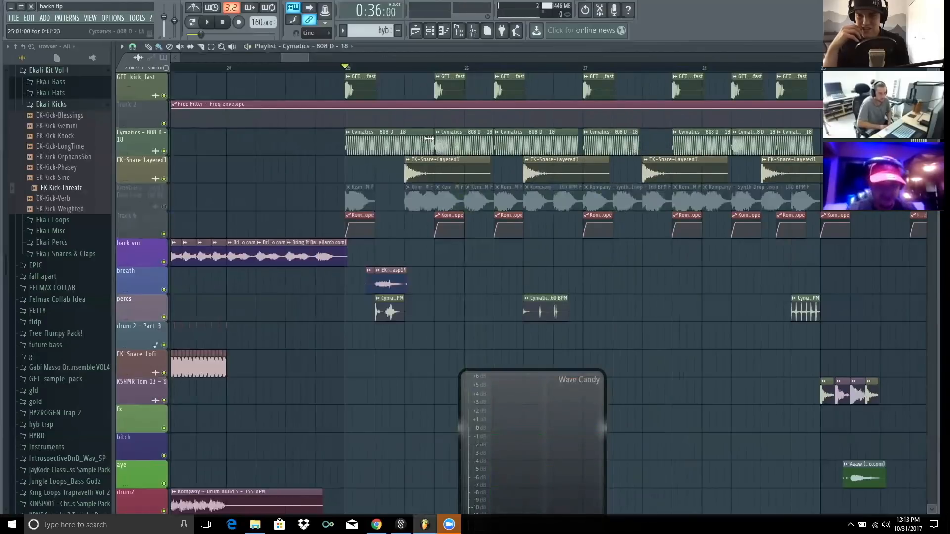
{"action": "left_click_drag", "start_coordinate": [429, 139], "coordinate": [373, 143]}
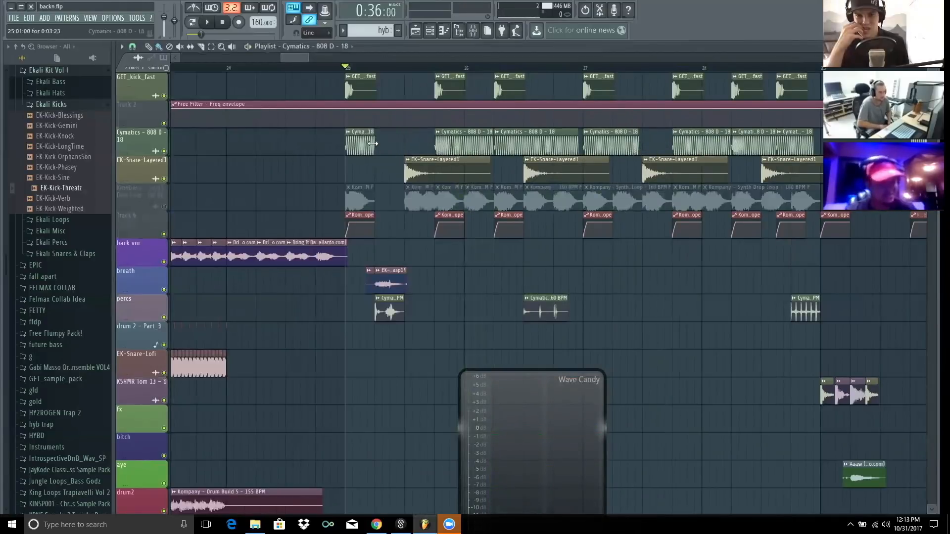
{"action": "left_click", "coordinate": [164, 207]}
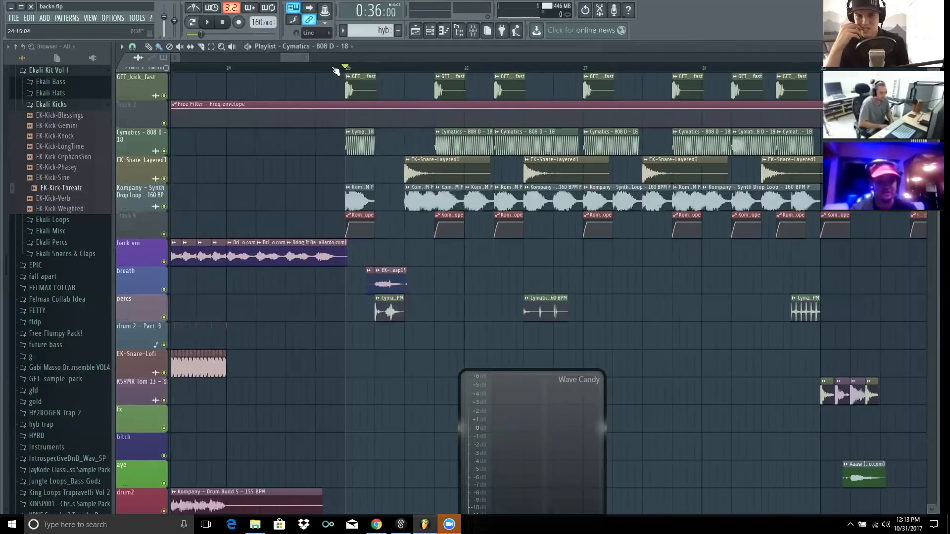
Step: Save the project as backn.flp under its existing name
{"action": "left_click_drag", "start_coordinate": [281, 57], "coordinate": [9, 19]}
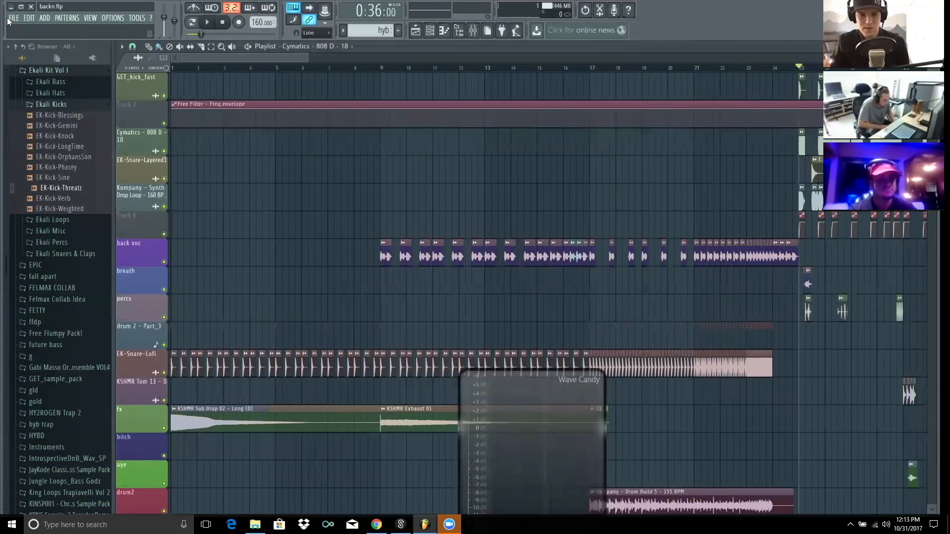
{"action": "left_click", "coordinate": [9, 19]}
{"action": "left_click", "coordinate": [25, 67]}
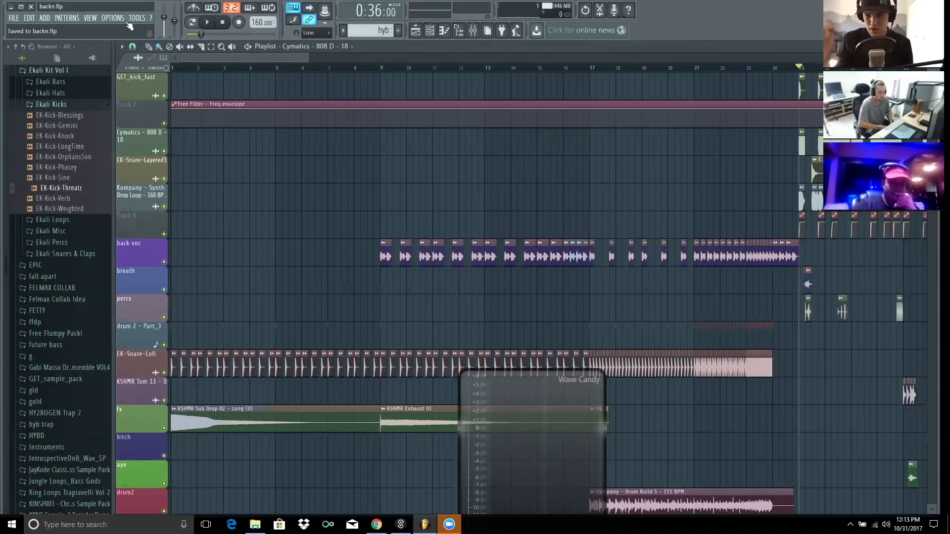
{"action": "left_click_drag", "start_coordinate": [277, 58], "coordinate": [350, 59]}
{"action": "left_click_drag", "start_coordinate": [381, 58], "coordinate": [295, 58]}
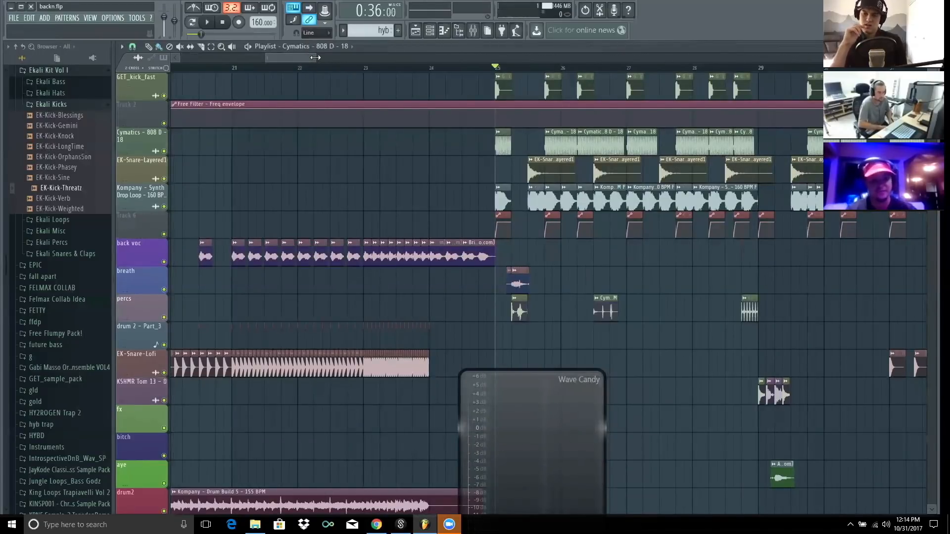
{"action": "left_click_drag", "start_coordinate": [315, 58], "coordinate": [324, 59]}
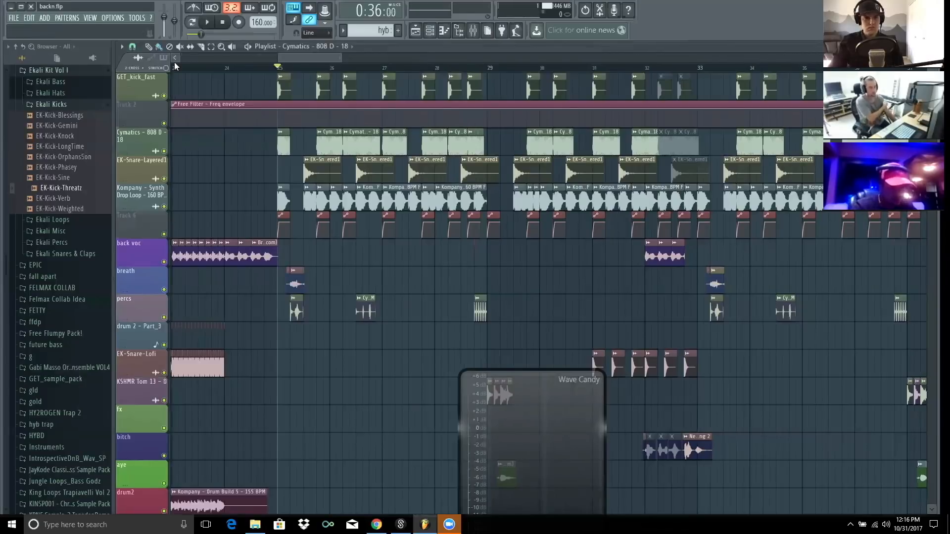
Step: Add a new Serum instrument channel and set its LFO 1 rate to 1/16
{"action": "scroll", "coordinate": [60, 173], "scroll_direction": "up", "scroll_amount": 15}
{"action": "left_click", "coordinate": [45, 18]}
{"action": "mouse_move", "coordinate": [57, 29]}
{"action": "left_click", "coordinate": [168, 299]}
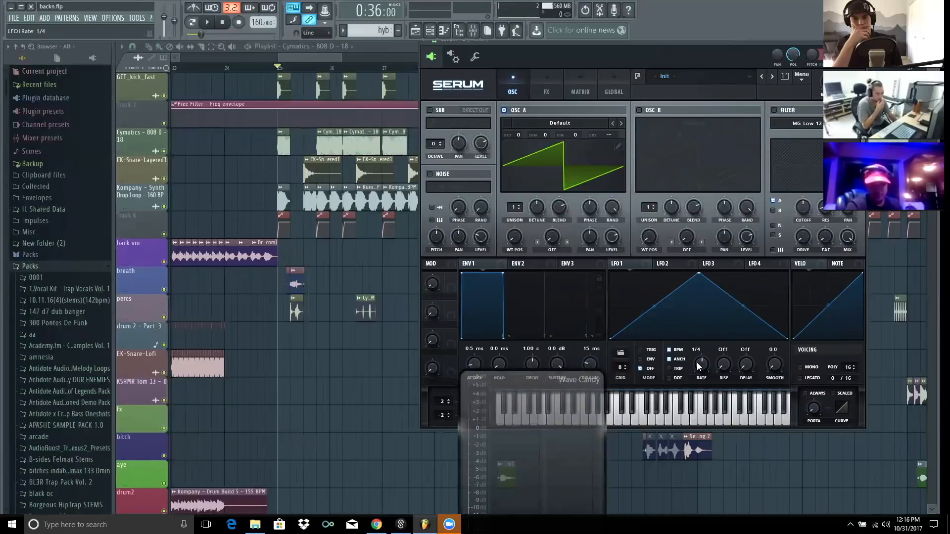
{"action": "scroll", "coordinate": [699, 366], "scroll_direction": "down", "scroll_amount": 2}
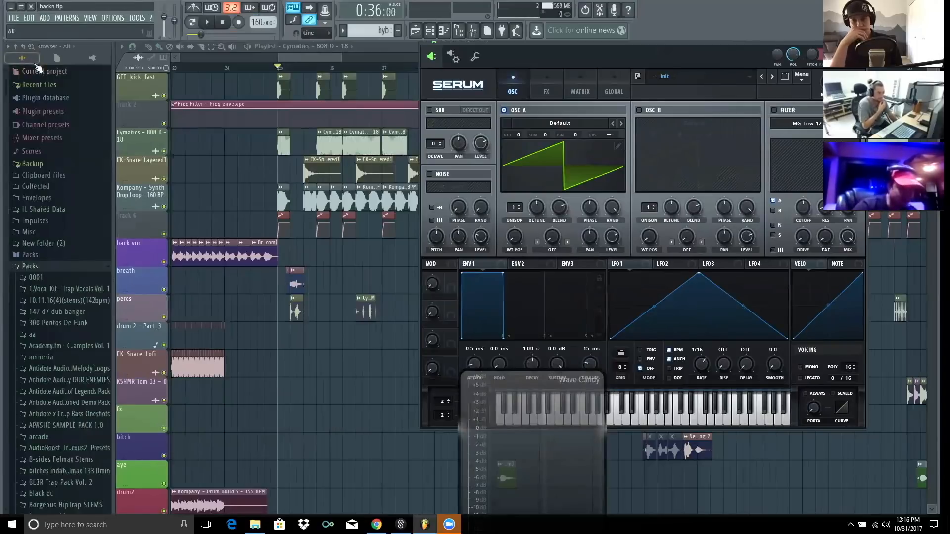
Step: Browse the current project's list of generators down to the latest Serum channels, and return to the start of the playlist
{"action": "left_click", "coordinate": [37, 72]}
{"action": "left_click", "coordinate": [47, 119]}
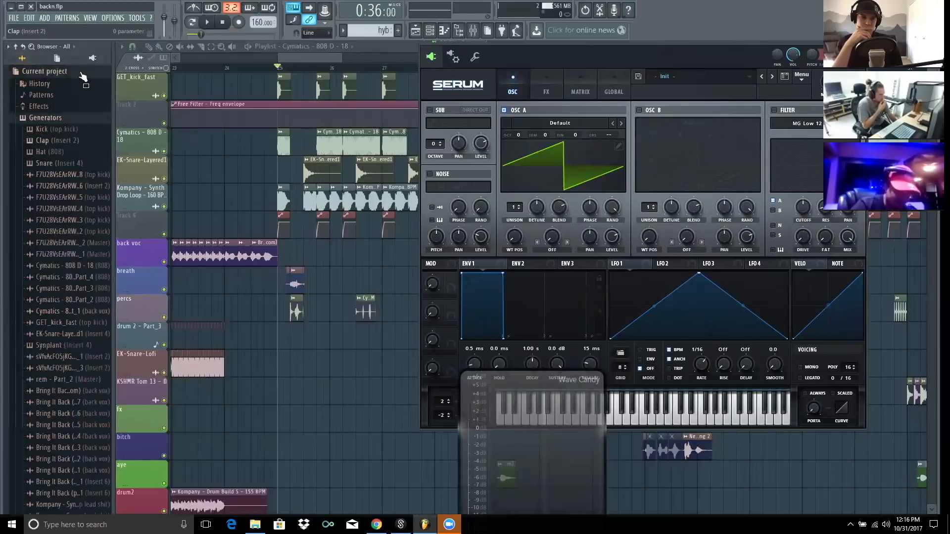
{"action": "left_click_drag", "start_coordinate": [3, 86], "coordinate": [4, 371]}
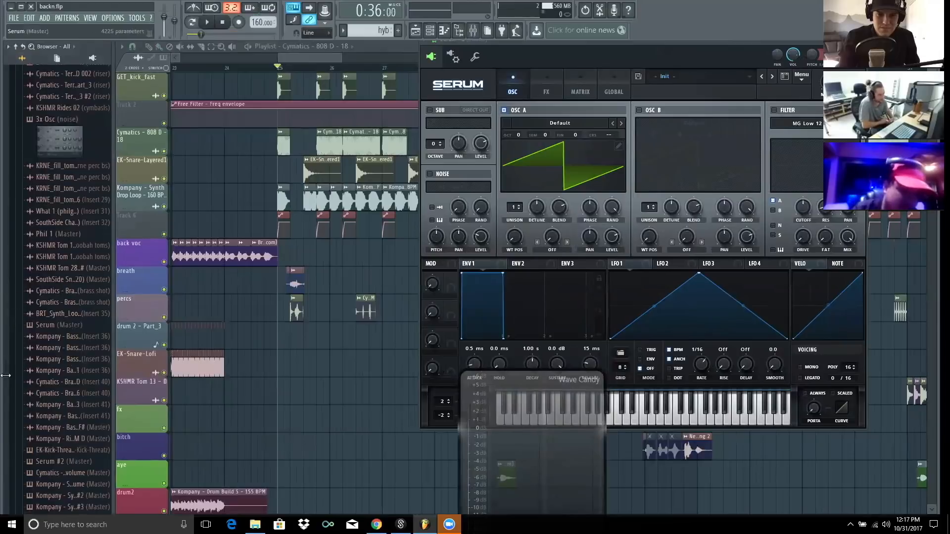
{"action": "left_click", "coordinate": [190, 59]}
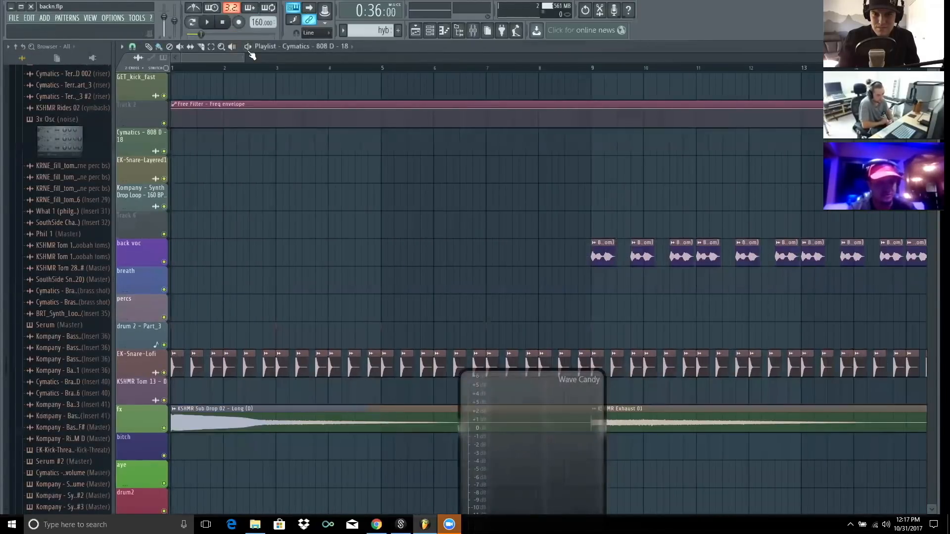
Step: Select the hyb pattern and delete the row of red clips spanning the timeline among the empty tracks far below the arrangement
{"action": "left_click_drag", "start_coordinate": [245, 57], "coordinate": [797, 55]}
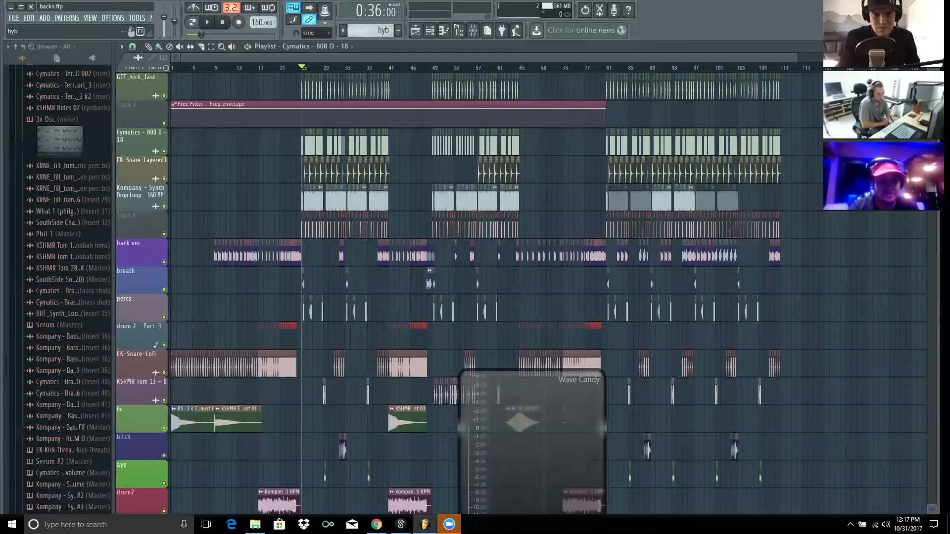
{"action": "left_click", "coordinate": [371, 31]}
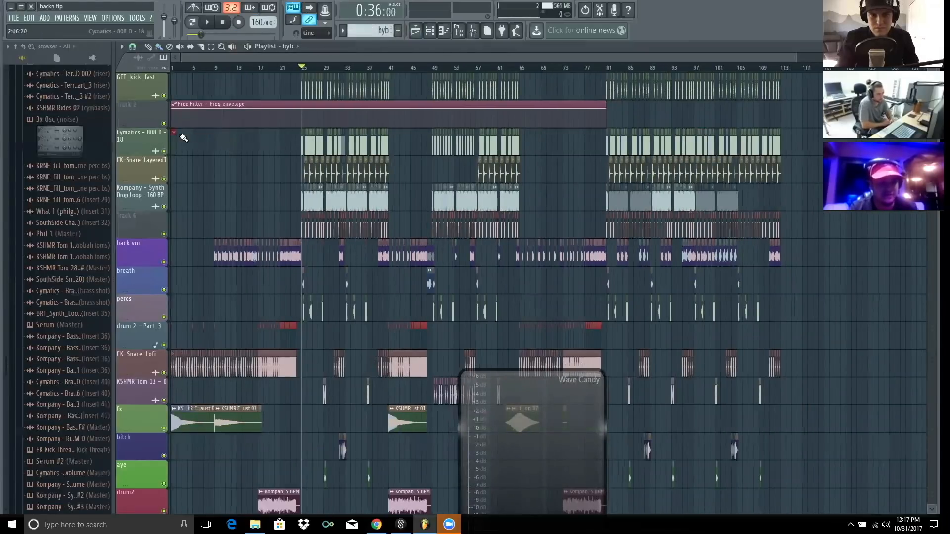
{"action": "scroll", "coordinate": [171, 135], "scroll_direction": "down", "scroll_amount": 1}
{"action": "scroll", "coordinate": [623, 365], "scroll_direction": "down", "scroll_amount": 4}
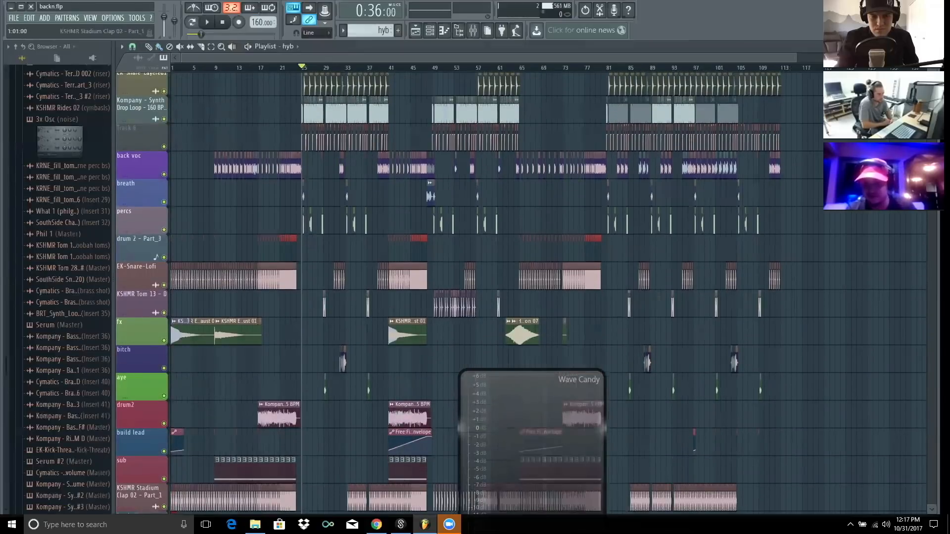
{"action": "left_click_drag", "start_coordinate": [932, 107], "coordinate": [931, 370]}
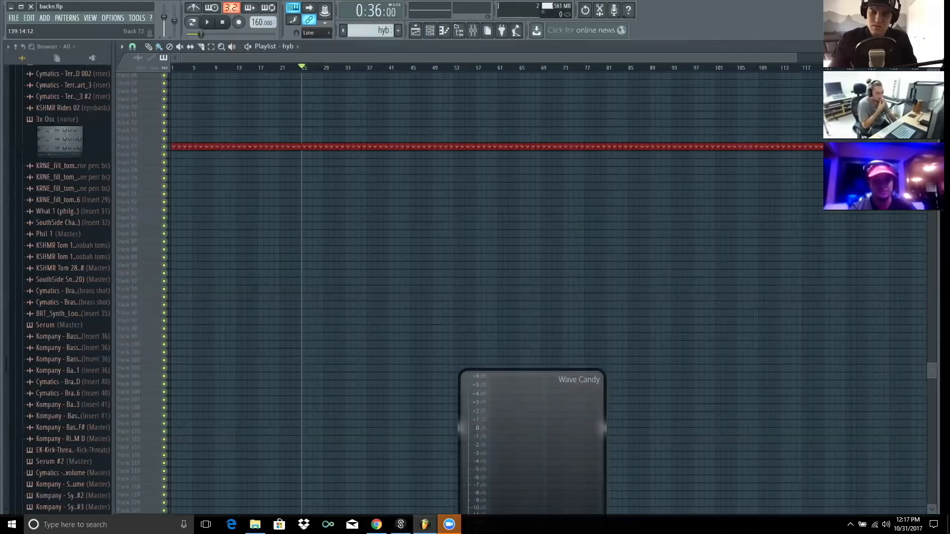
{"action": "key", "text": "Delete"}
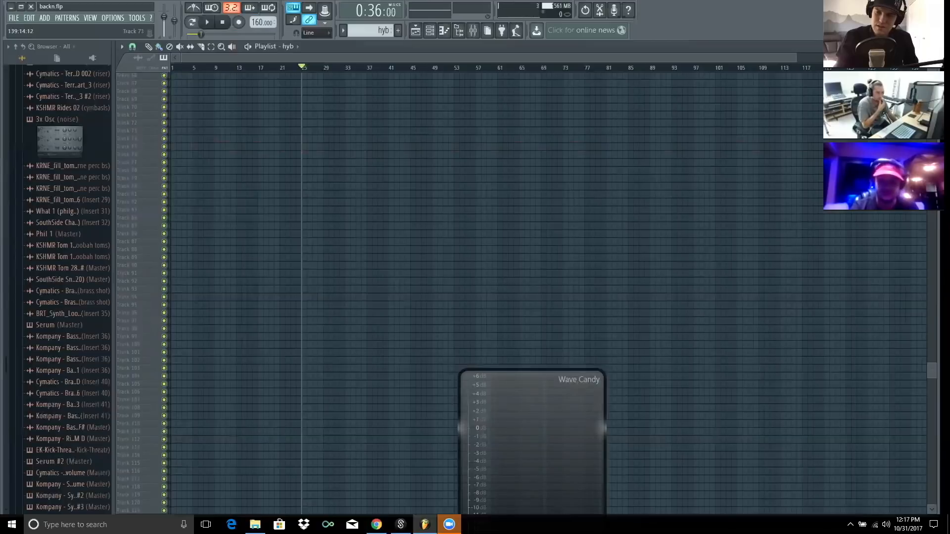
{"action": "scroll", "coordinate": [495, 292], "scroll_direction": "up", "scroll_amount": 15}
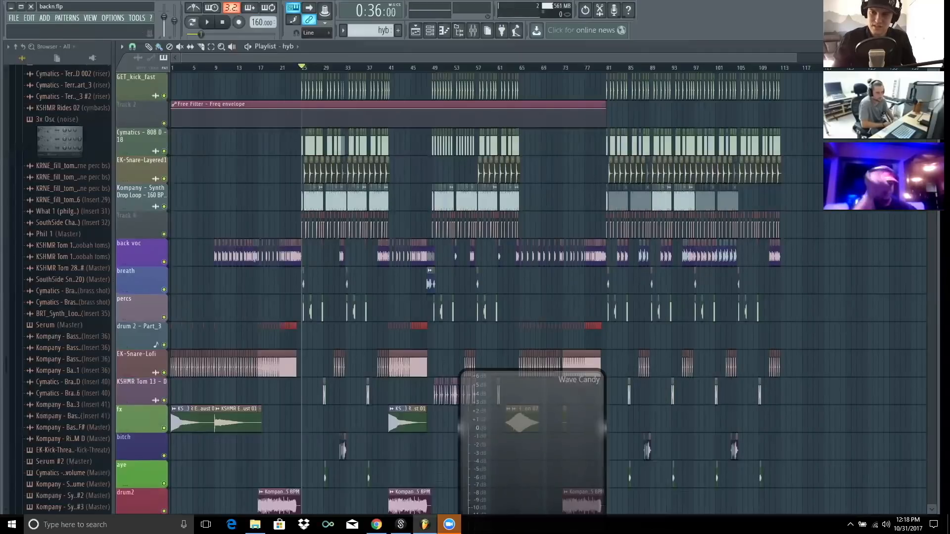
Step: Lower the starting point of the Free Filter frequency envelope to the minimum and add three more points within its first two bars
{"action": "scroll", "coordinate": [174, 140], "scroll_direction": "up", "scroll_amount": 4}
{"action": "left_click_drag", "start_coordinate": [172, 110], "coordinate": [173, 140]}
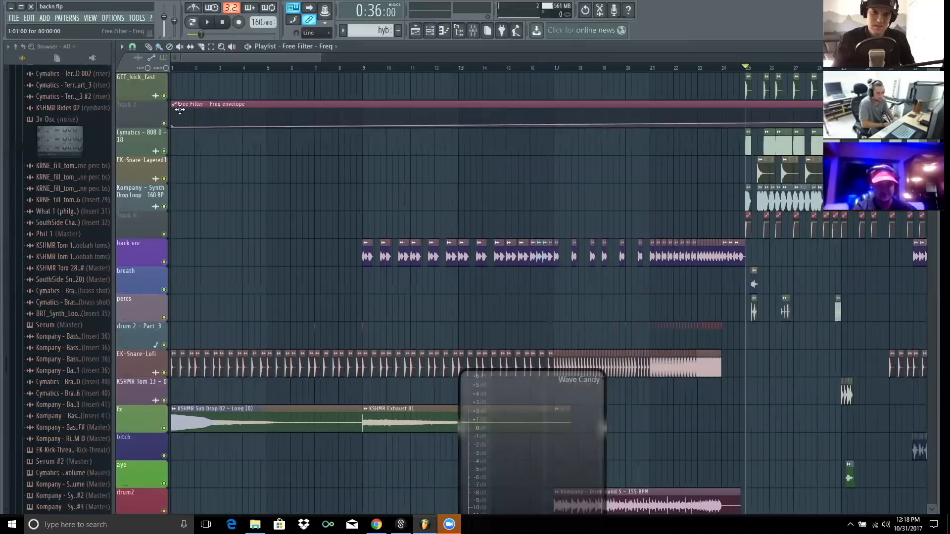
{"action": "right_click", "coordinate": [182, 111]}
{"action": "right_click", "coordinate": [195, 118]}
{"action": "right_click", "coordinate": [212, 114]}
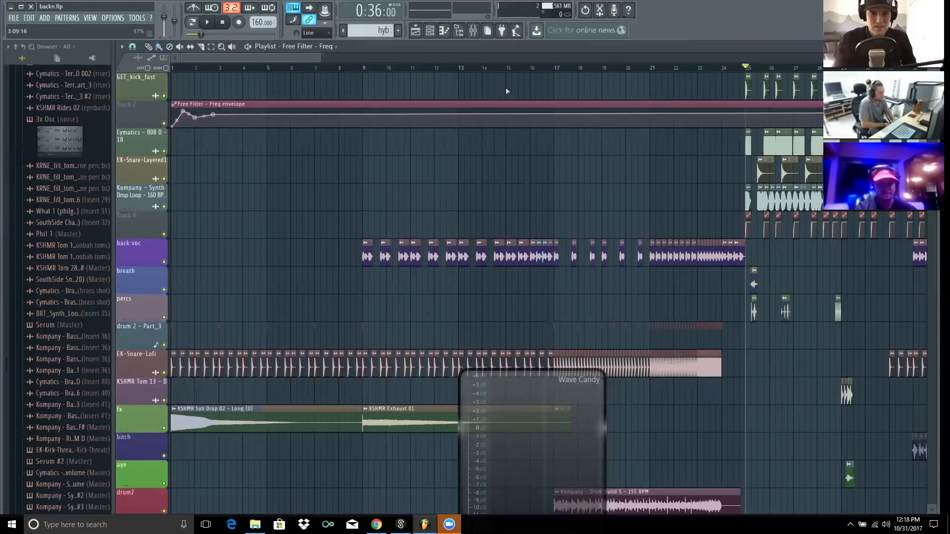
Step: Remove the added points from the Free Filter frequency envelope and raise its starting point again
{"action": "right_click", "coordinate": [195, 117]}
{"action": "left_click", "coordinate": [208, 132]}
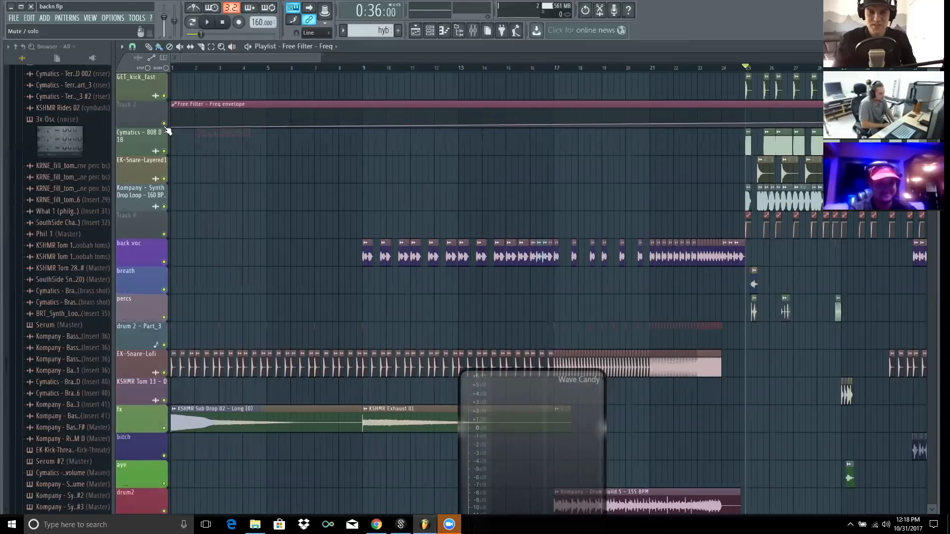
{"action": "left_click_drag", "start_coordinate": [168, 124], "coordinate": [162, 83]}
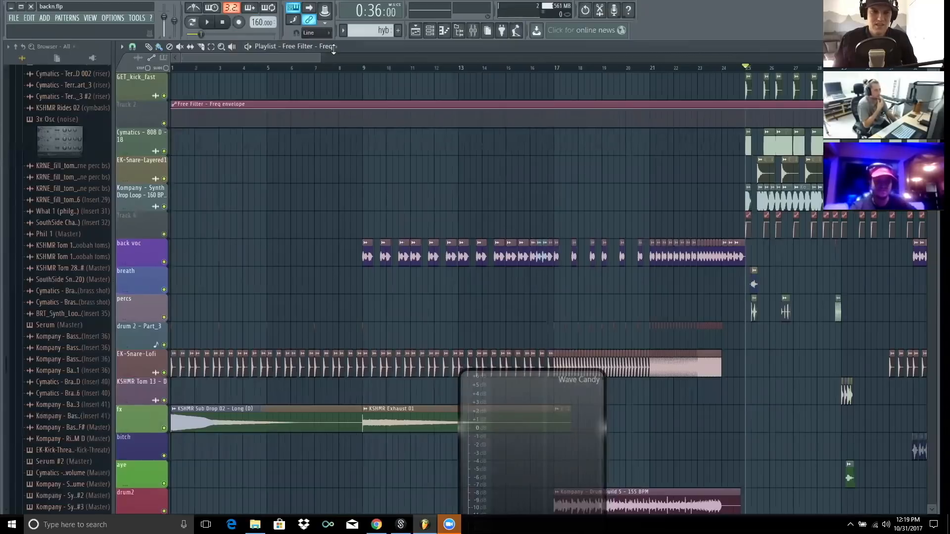
Step: Look through the effects available for slot 2 of the 808 mixer track, and return to the playlist without adding one
{"action": "left_click", "coordinate": [437, 33]}
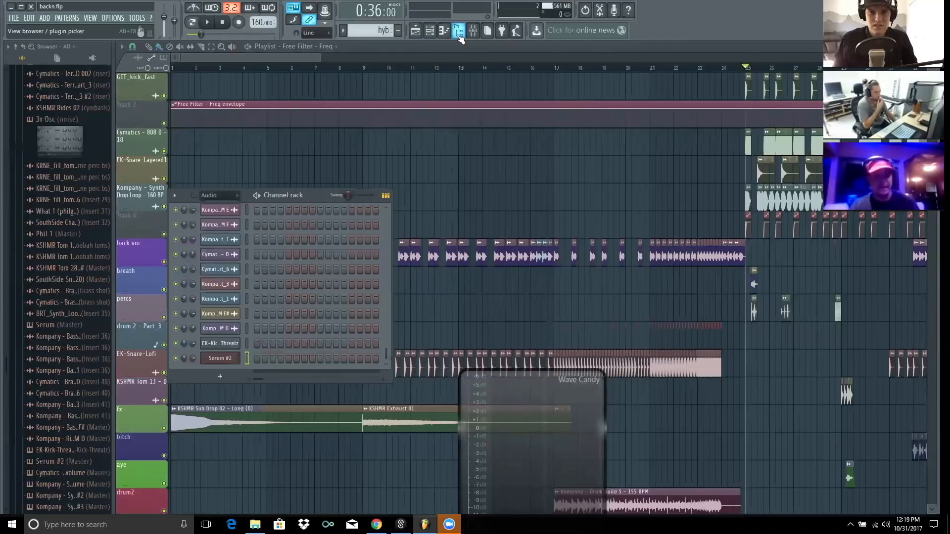
{"action": "left_click", "coordinate": [473, 31]}
{"action": "left_click", "coordinate": [681, 86]}
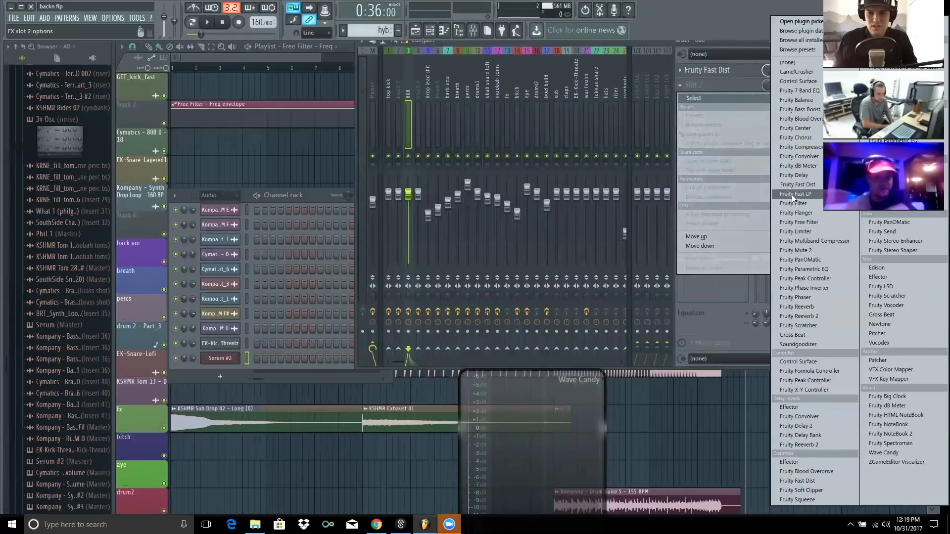
{"action": "left_click", "coordinate": [690, 89]}
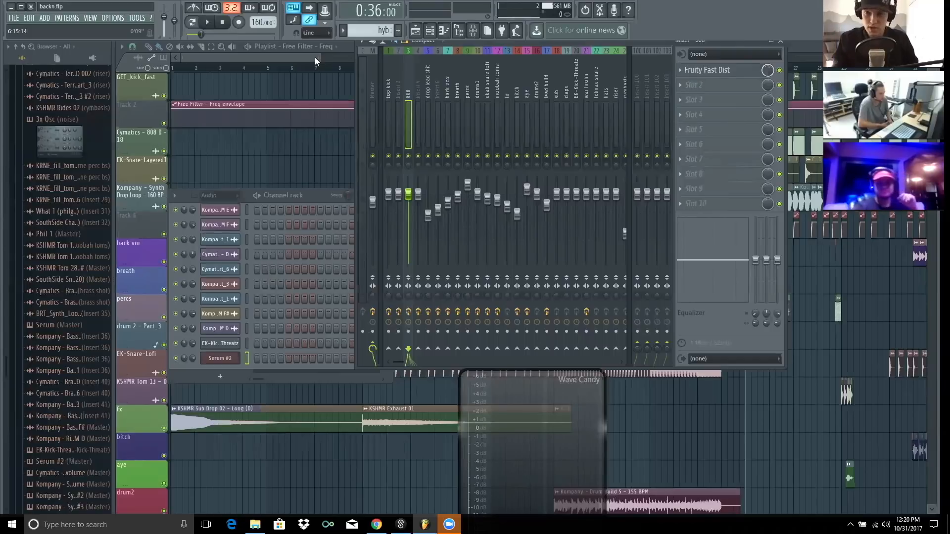
{"action": "left_click", "coordinate": [314, 57]}
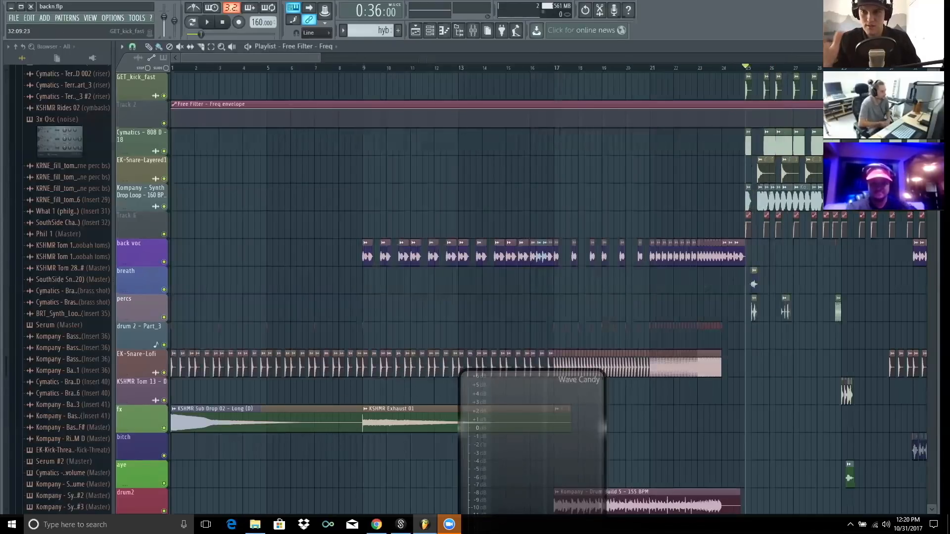
Step: Open the Bring It Back vocal clip's channel and its back vox mixer effects, and toggle the Effector FX on and off
{"action": "left_click", "coordinate": [682, 261]}
{"action": "double_click", "coordinate": [682, 260]}
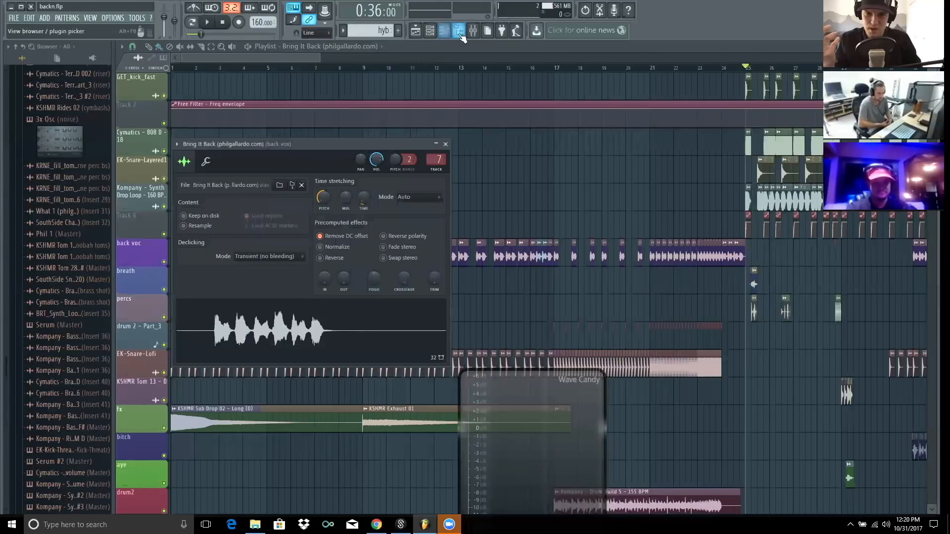
{"action": "left_click", "coordinate": [473, 30]}
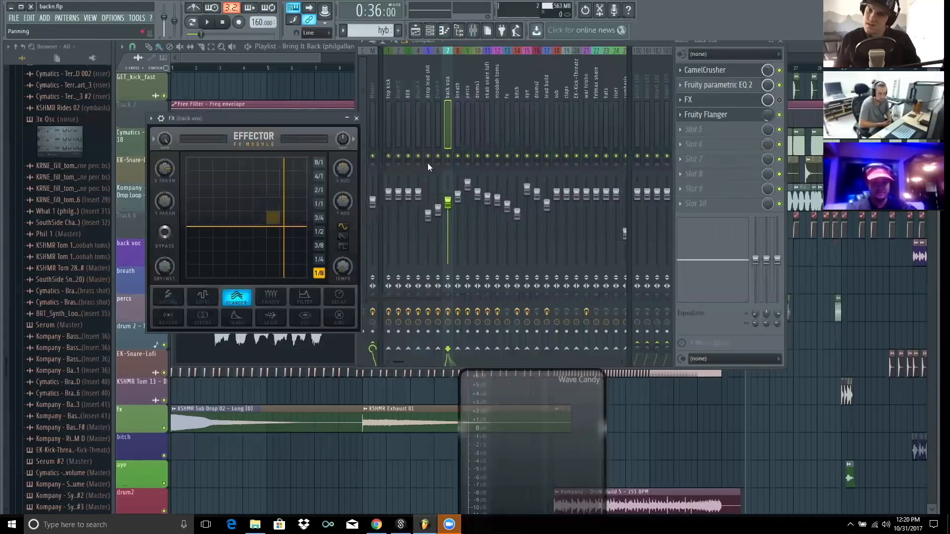
{"action": "left_click", "coordinate": [779, 101]}
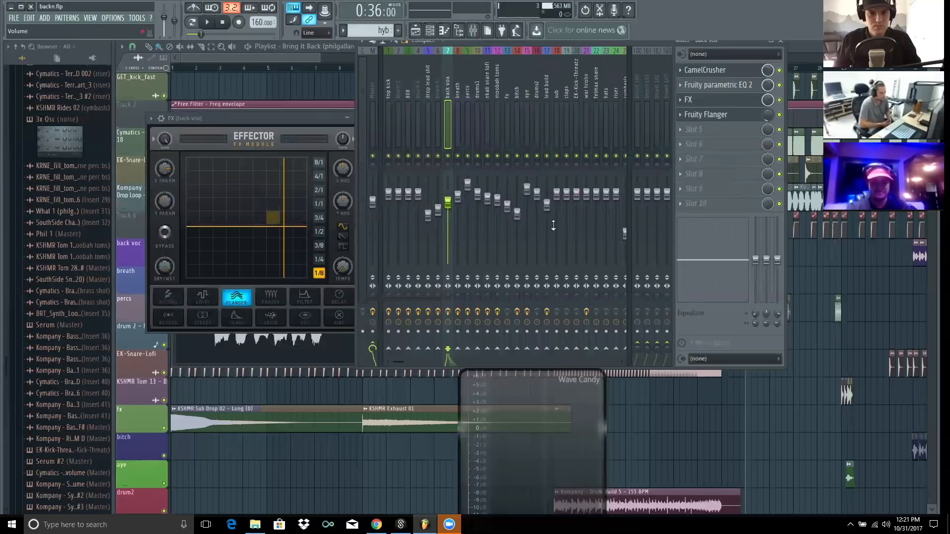
{"action": "left_click", "coordinate": [779, 101]}
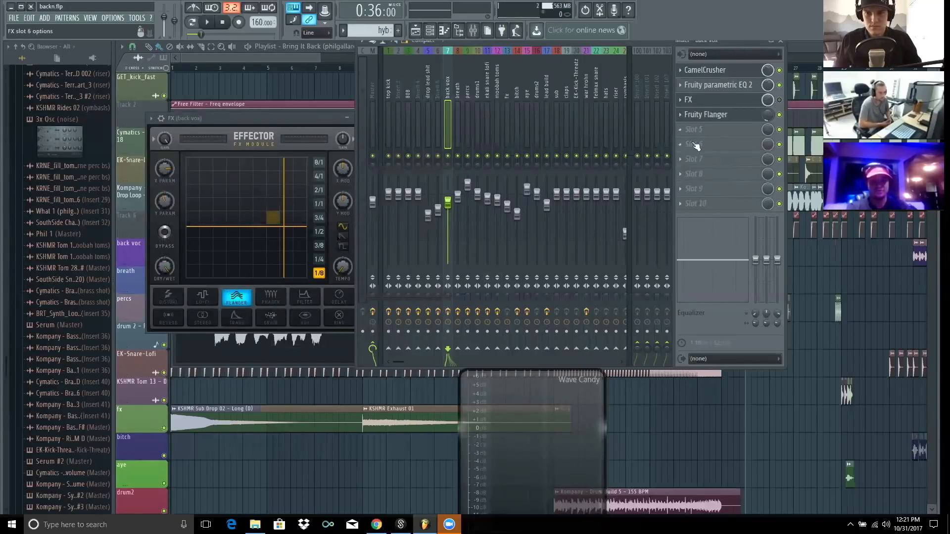
Step: Add Fruity Delay to slot 5 of the back vox mixer track
{"action": "left_click", "coordinate": [676, 132]}
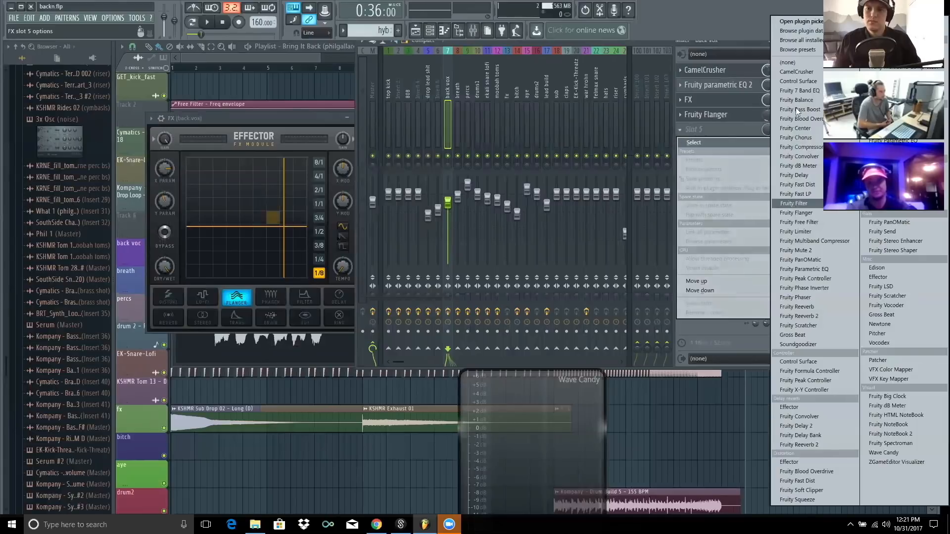
{"action": "left_click", "coordinate": [793, 174]}
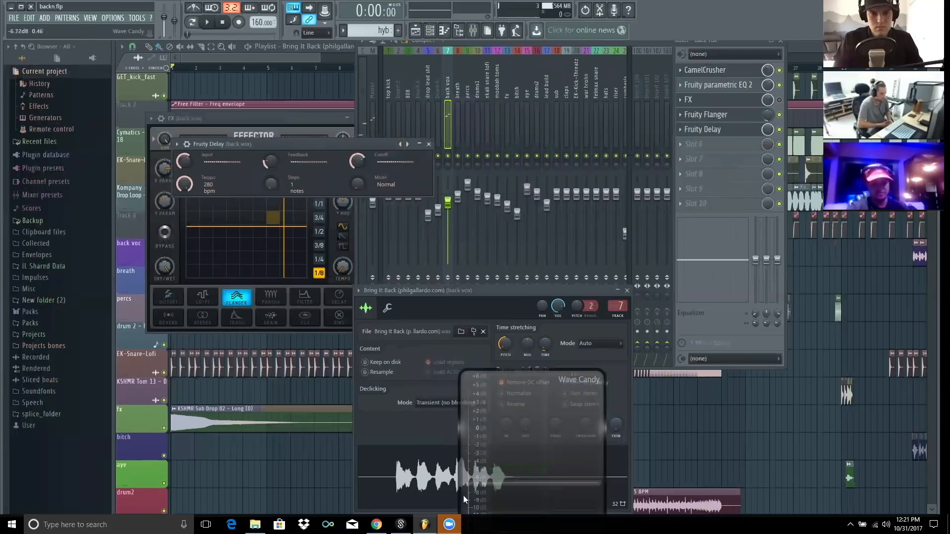
Step: Disable the Fruity Delay in slot 5 of the back vox mixer track and return to the playlist
{"action": "left_click", "coordinate": [779, 129]}
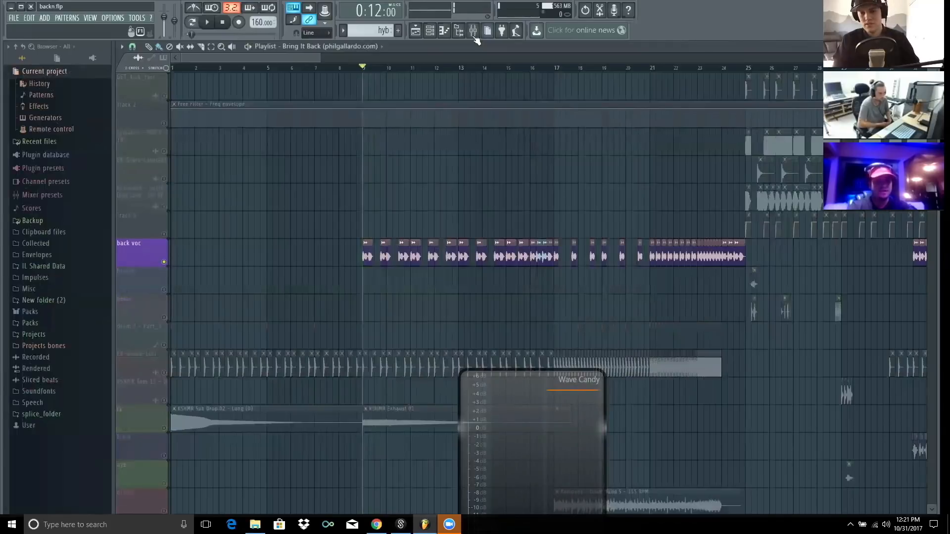
{"action": "left_click", "coordinate": [474, 32]}
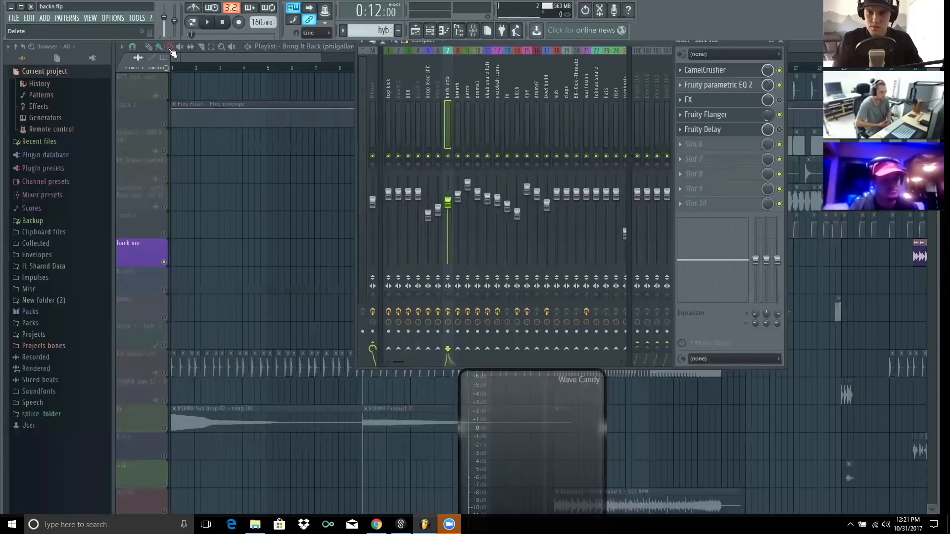
{"action": "left_click", "coordinate": [160, 47]}
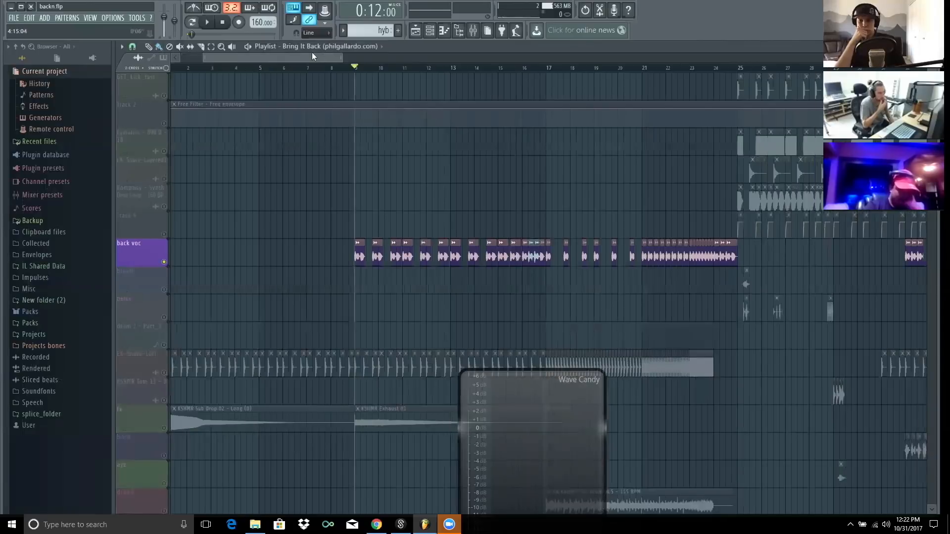
Step: Unmute the percs, breath, drum 2 - Part_3 and EK-Snare-Lofi tracks in the playlist
{"action": "scroll", "coordinate": [312, 52], "scroll_direction": "down", "scroll_amount": 3}
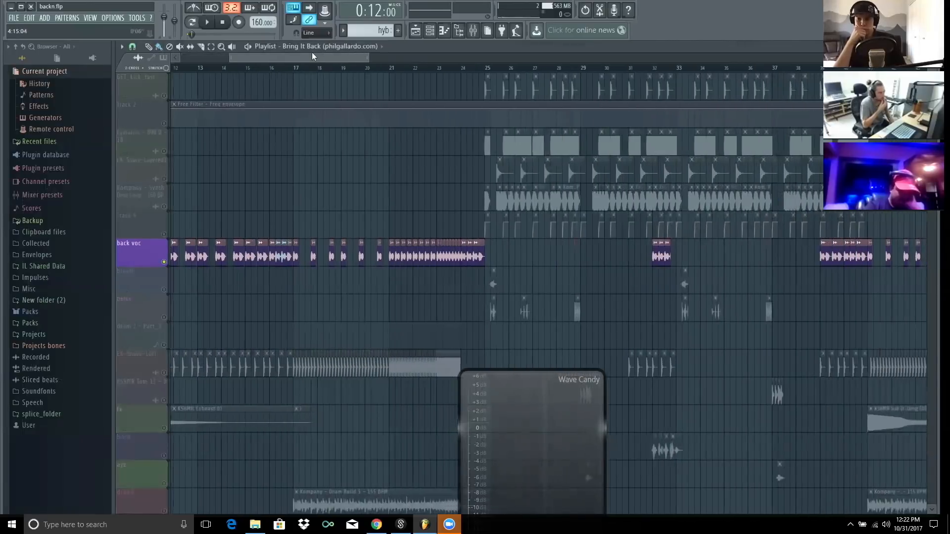
{"action": "left_click_drag", "start_coordinate": [311, 52], "coordinate": [247, 58]}
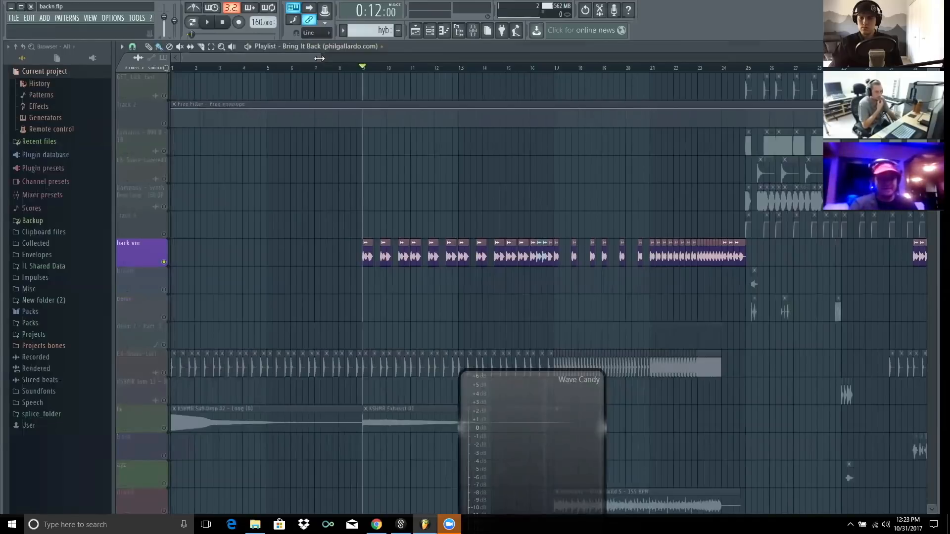
{"action": "left_click_drag", "start_coordinate": [311, 58], "coordinate": [368, 45]}
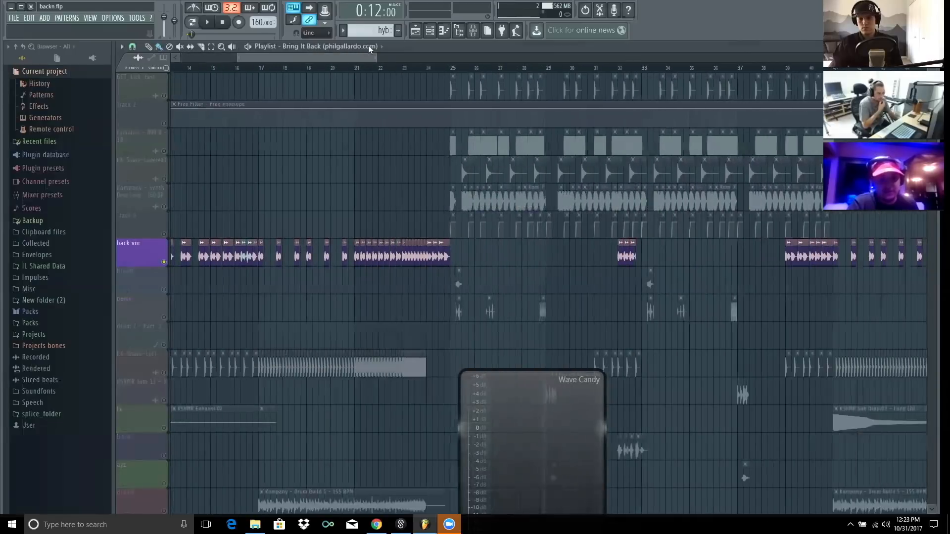
{"action": "scroll", "coordinate": [786, 457], "scroll_direction": "down", "scroll_amount": 7}
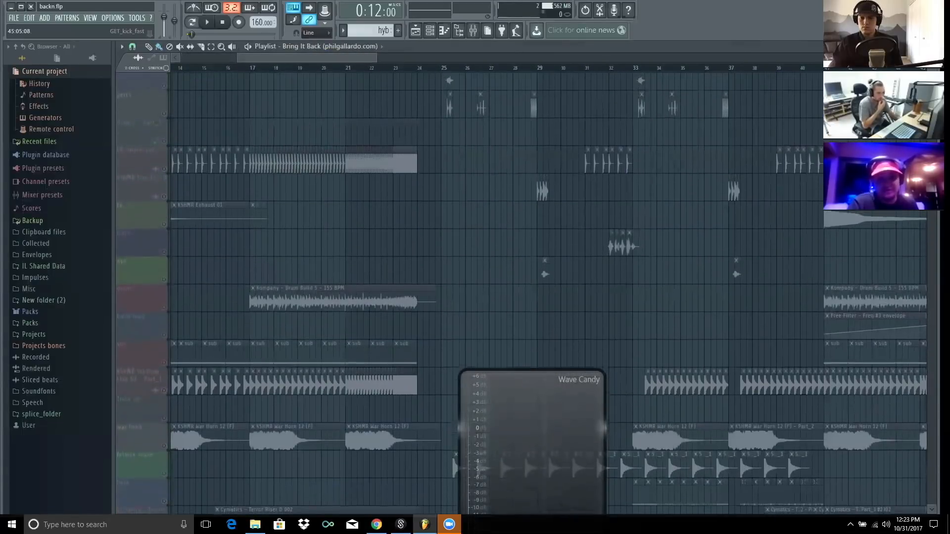
{"action": "scroll", "coordinate": [170, 174], "scroll_direction": "up", "scroll_amount": 1}
{"action": "left_click", "coordinate": [165, 171]}
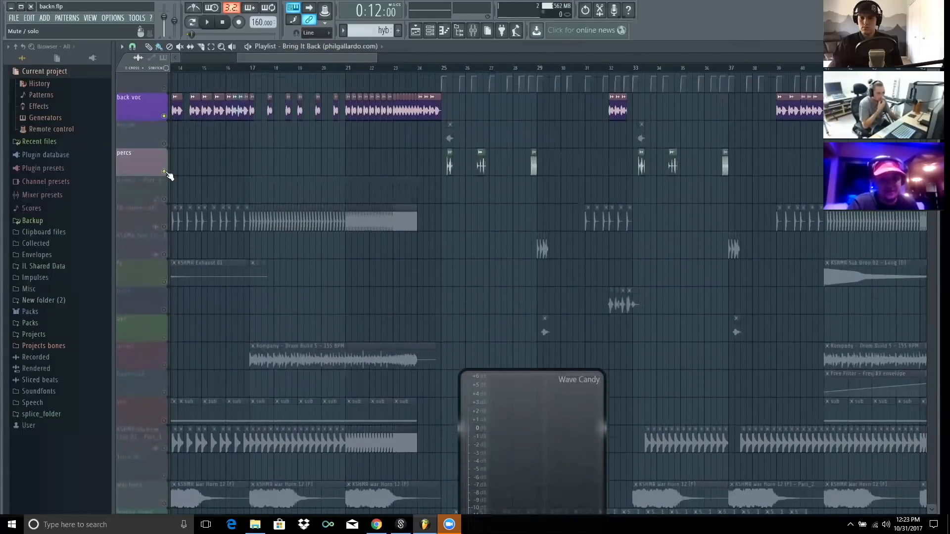
{"action": "left_click", "coordinate": [164, 143]}
{"action": "left_click", "coordinate": [163, 199]}
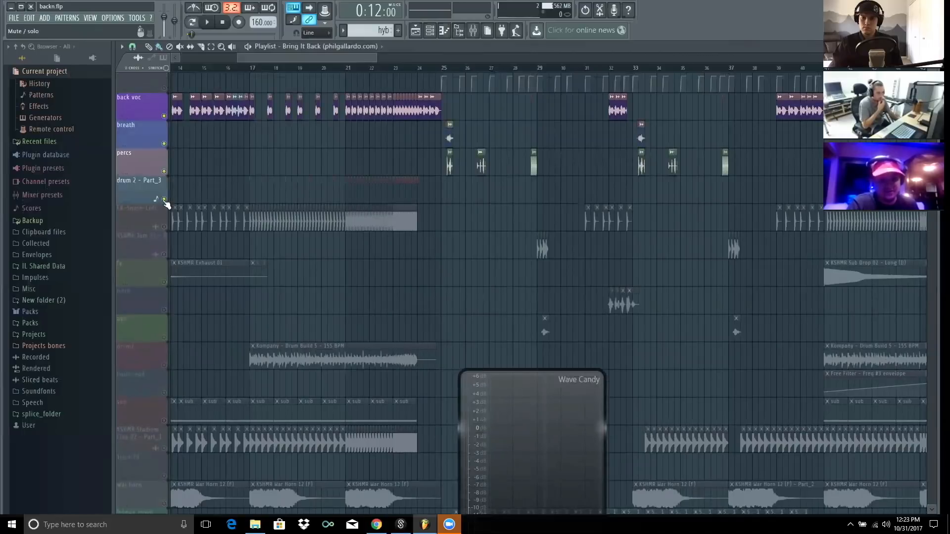
{"action": "left_click", "coordinate": [165, 227]}
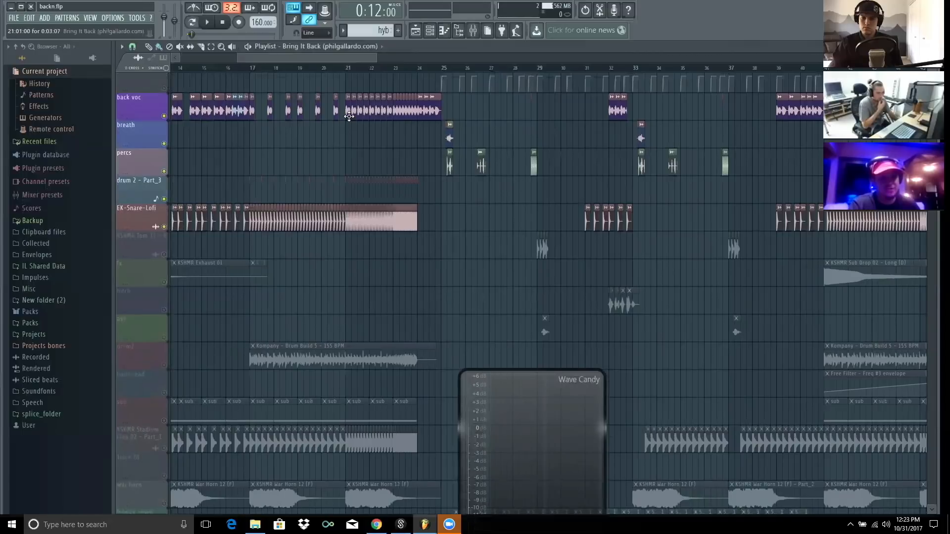
Step: Unmute the KSHMR Tom 13 and fx tracks in the playlist
{"action": "scroll", "coordinate": [348, 116], "scroll_direction": "down", "scroll_amount": 4}
{"action": "scroll", "coordinate": [349, 116], "scroll_direction": "up", "scroll_amount": 8}
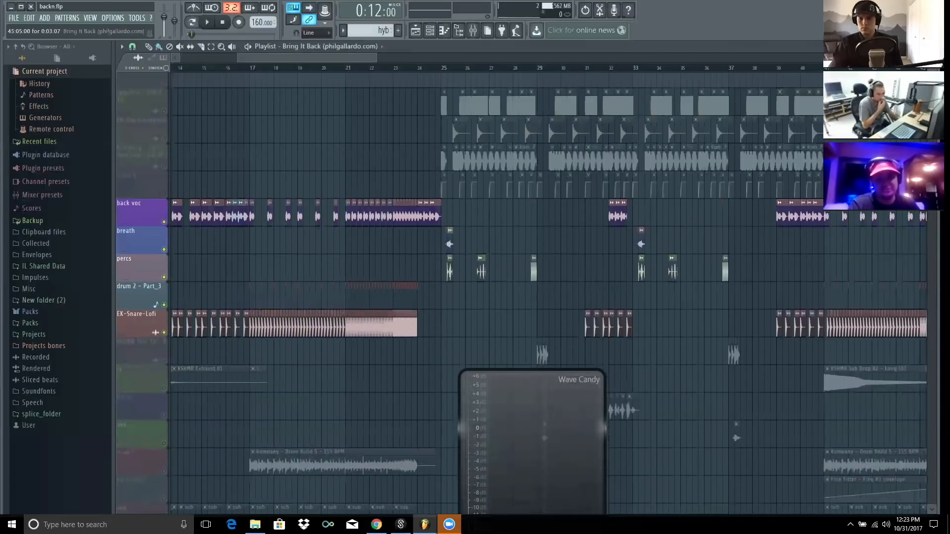
{"action": "scroll", "coordinate": [140, 268], "scroll_direction": "down", "scroll_amount": 4}
{"action": "scroll", "coordinate": [140, 268], "scroll_direction": "down", "scroll_amount": 1}
{"action": "left_click", "coordinate": [166, 228]}
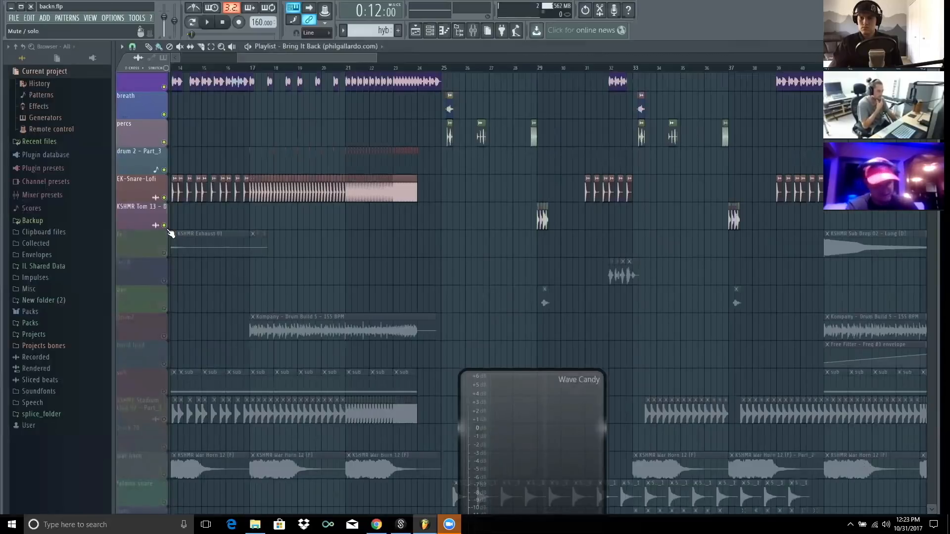
{"action": "left_click", "coordinate": [165, 254]}
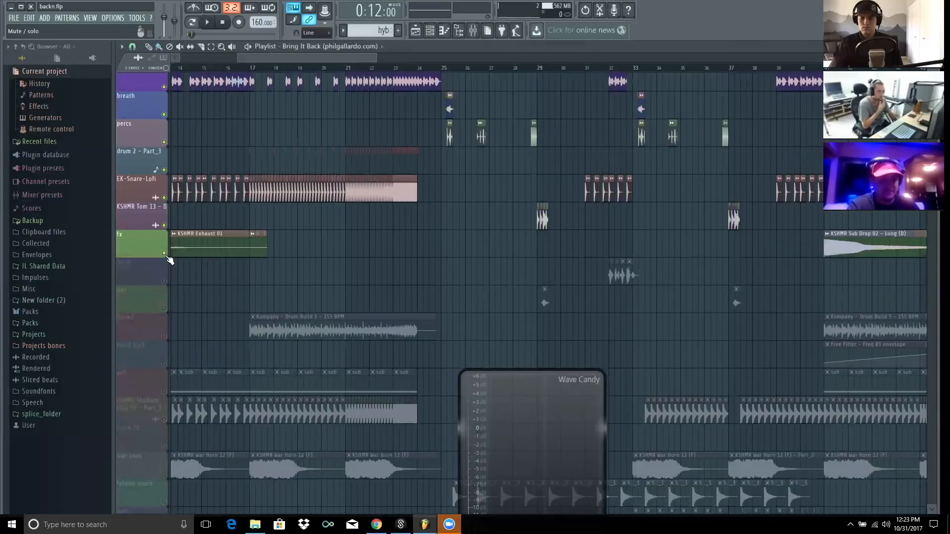
Step: Play the vocal, percussion and tom hits at several points between bars 25 and 37, and open the Aaay vocal clip's channel
{"action": "left_click", "coordinate": [450, 67]}
{"action": "key", "text": "space"}
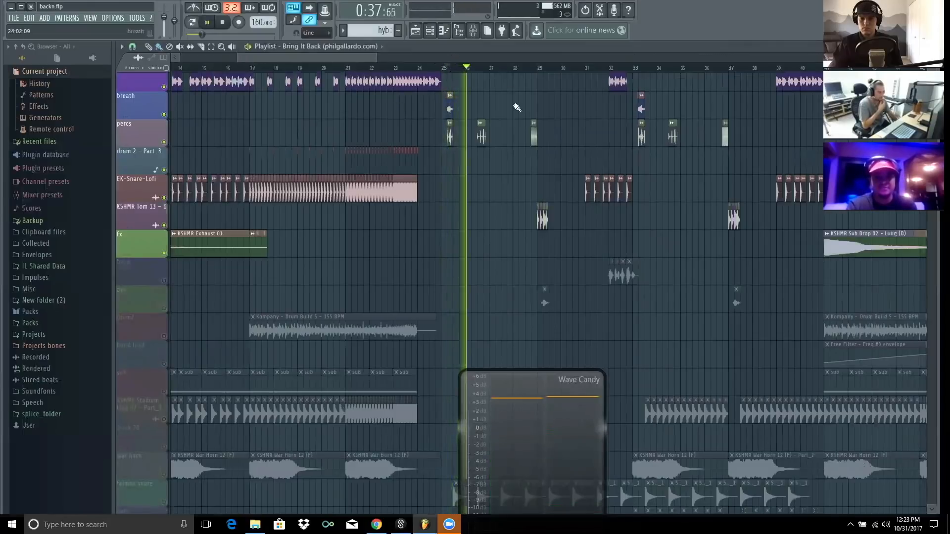
{"action": "left_click", "coordinate": [541, 67]}
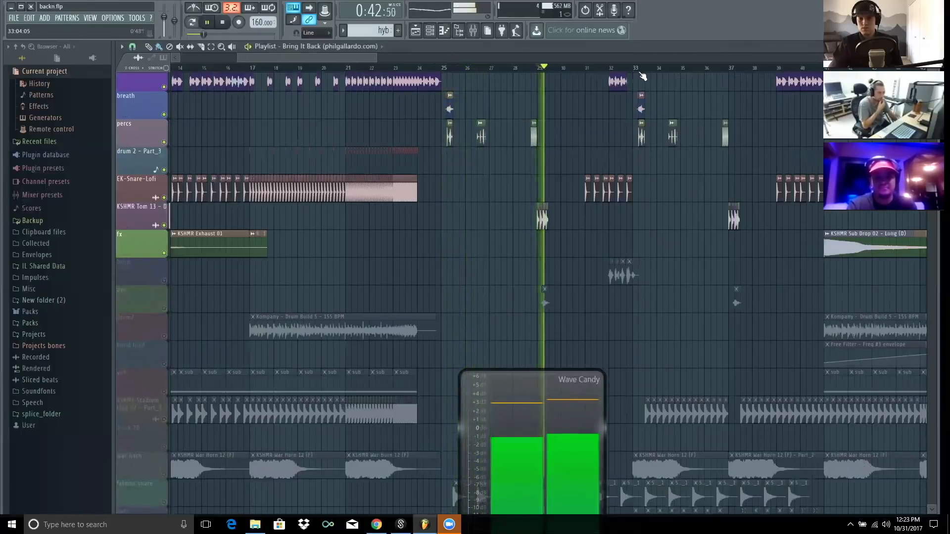
{"action": "left_click", "coordinate": [613, 68]}
{"action": "left_click", "coordinate": [636, 68]}
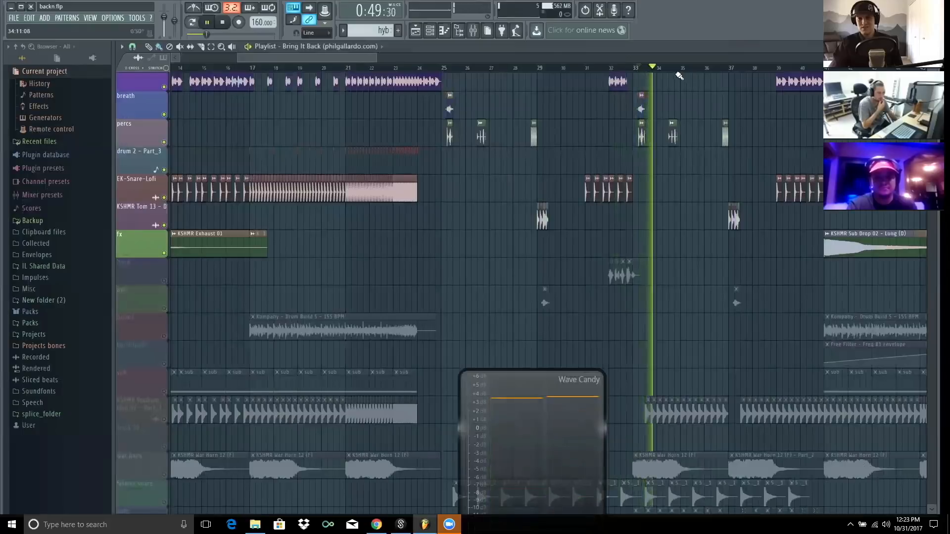
{"action": "left_click", "coordinate": [676, 68]}
{"action": "left_click", "coordinate": [722, 68]}
{"action": "key", "text": "space"}
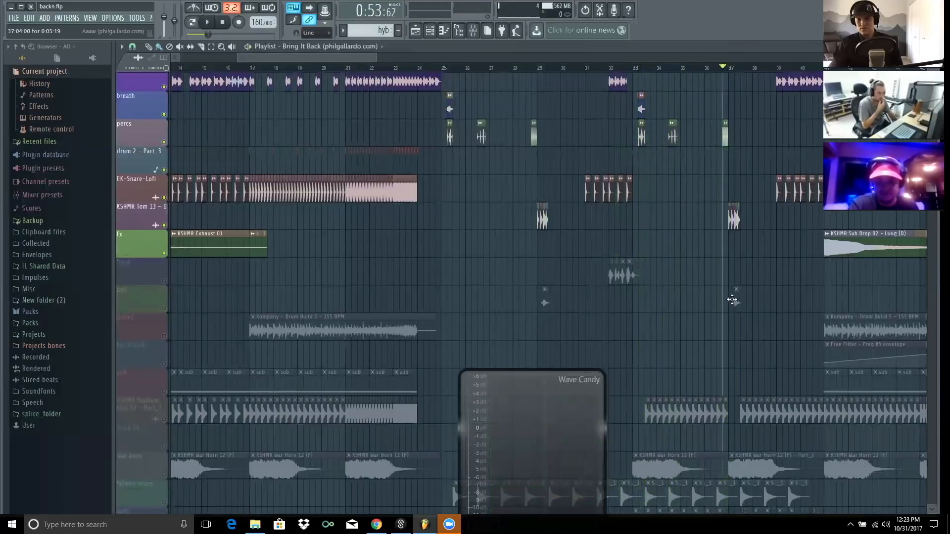
{"action": "double_click", "coordinate": [731, 300]}
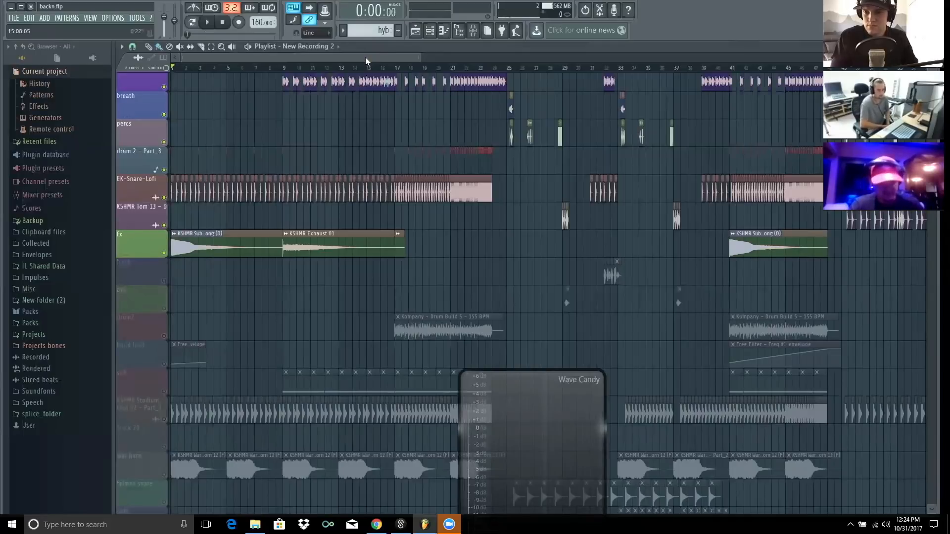
Step: Examine how the build-ups and drops are laid out along the timeline and across all playlist tracks
{"action": "left_click_drag", "start_coordinate": [365, 57], "coordinate": [395, 53]}
{"action": "left_click_drag", "start_coordinate": [401, 94], "coordinate": [497, 269]}
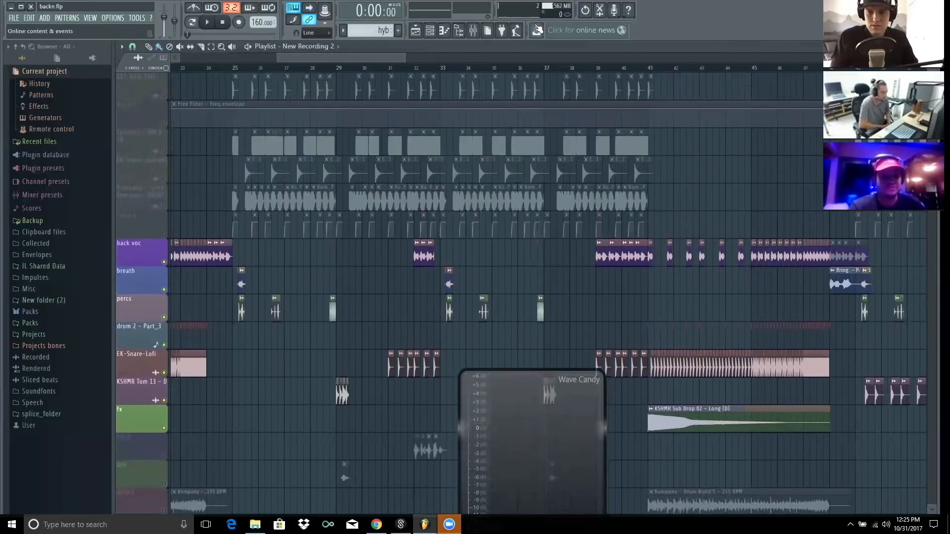
{"action": "left_click_drag", "start_coordinate": [280, 61], "coordinate": [184, 58]}
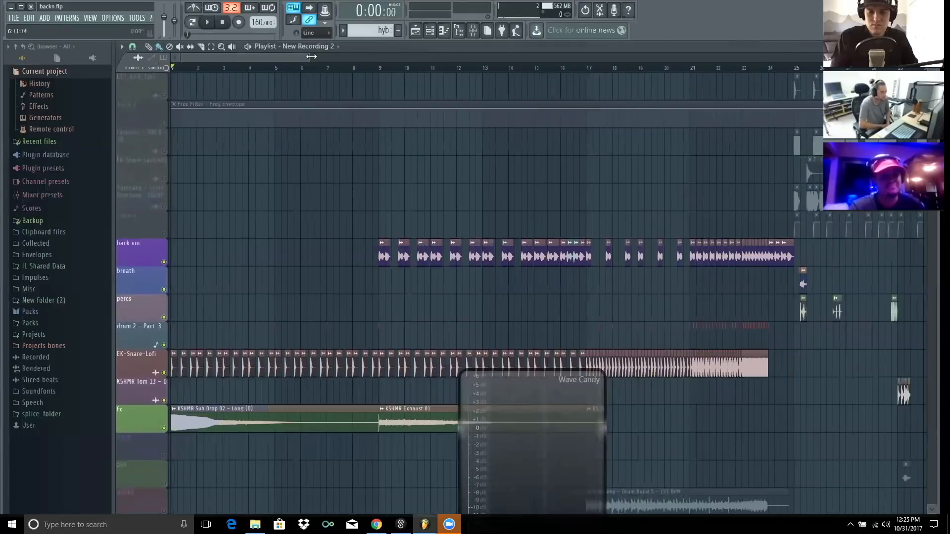
{"action": "left_click_drag", "start_coordinate": [310, 56], "coordinate": [504, 57]}
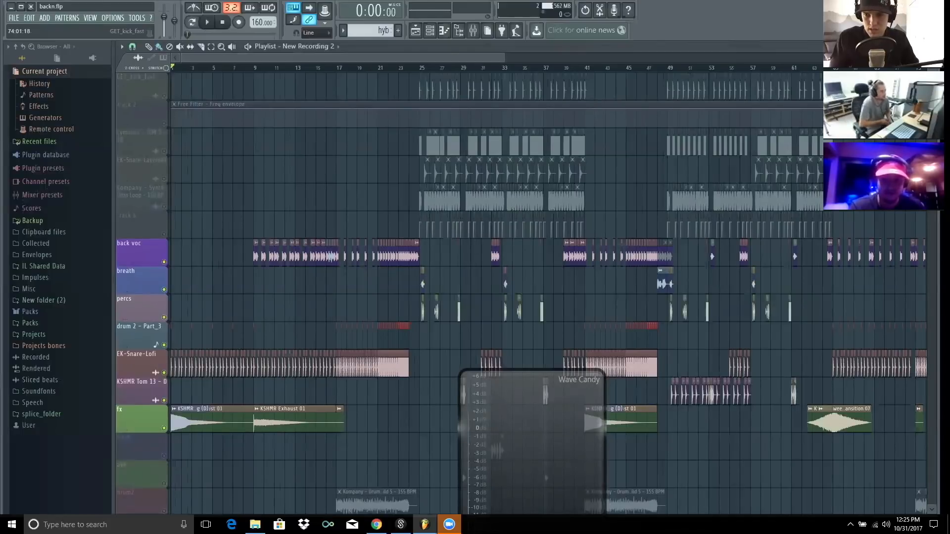
{"action": "scroll", "coordinate": [521, 293], "scroll_direction": "down", "scroll_amount": 12}
{"action": "scroll", "coordinate": [521, 293], "scroll_direction": "up", "scroll_amount": 11}
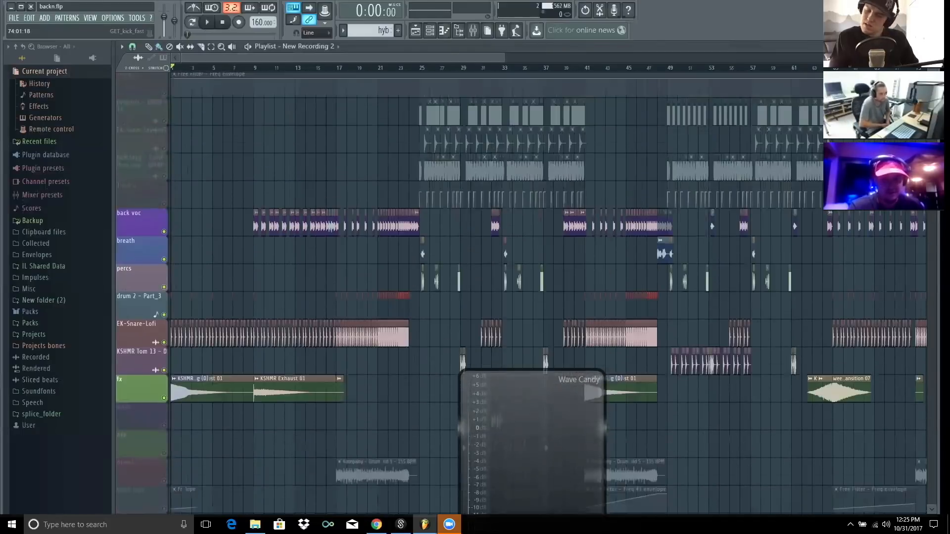
{"action": "scroll", "coordinate": [521, 293], "scroll_direction": "down", "scroll_amount": 10}
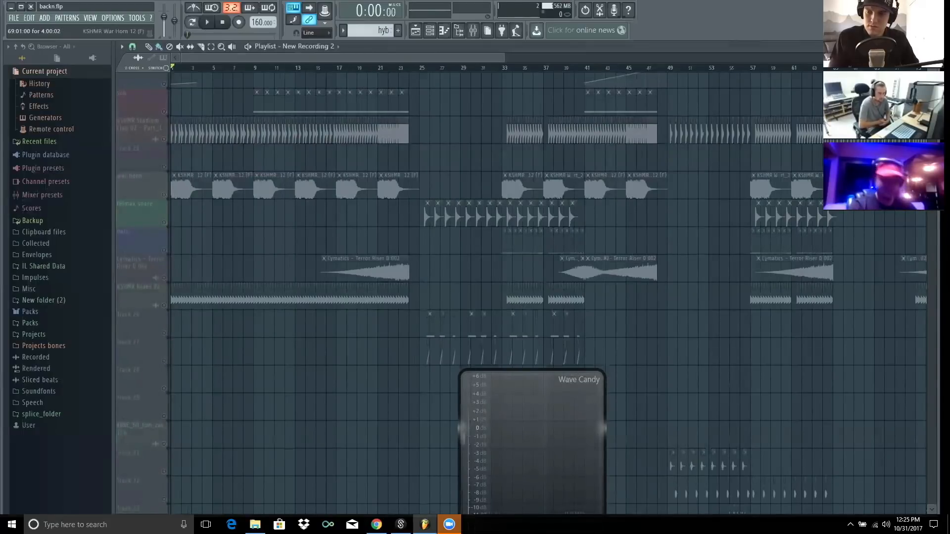
{"action": "scroll", "coordinate": [380, 90], "scroll_direction": "up", "scroll_amount": 10}
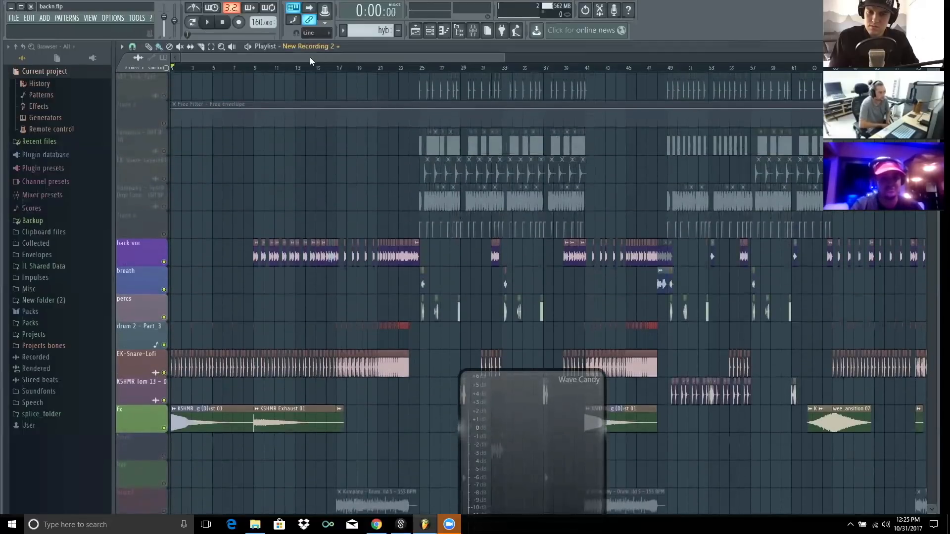
Step: Unmute all playlist tracks at once, with the arrangement shown to about bar 63
{"action": "left_click_drag", "start_coordinate": [504, 61], "coordinate": [416, 53]}
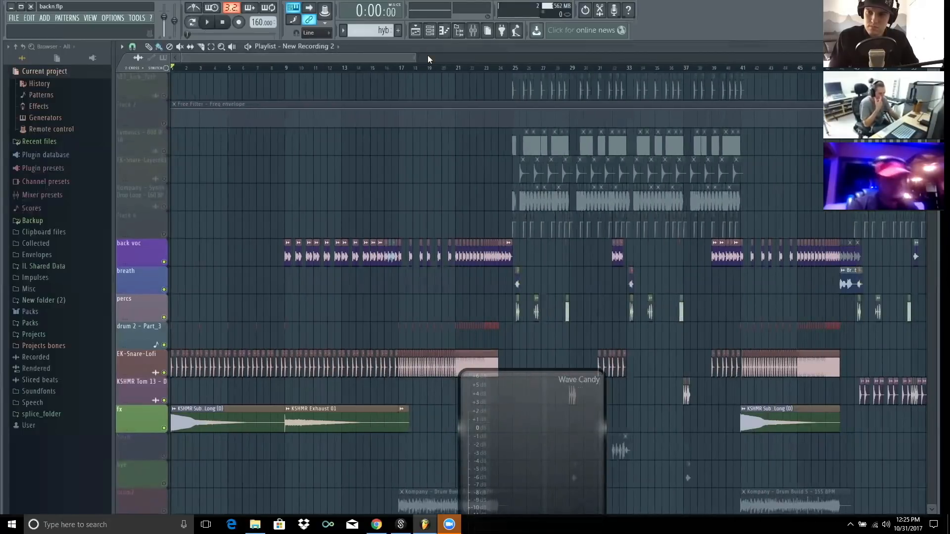
{"action": "left_click_drag", "start_coordinate": [417, 57], "coordinate": [499, 69]}
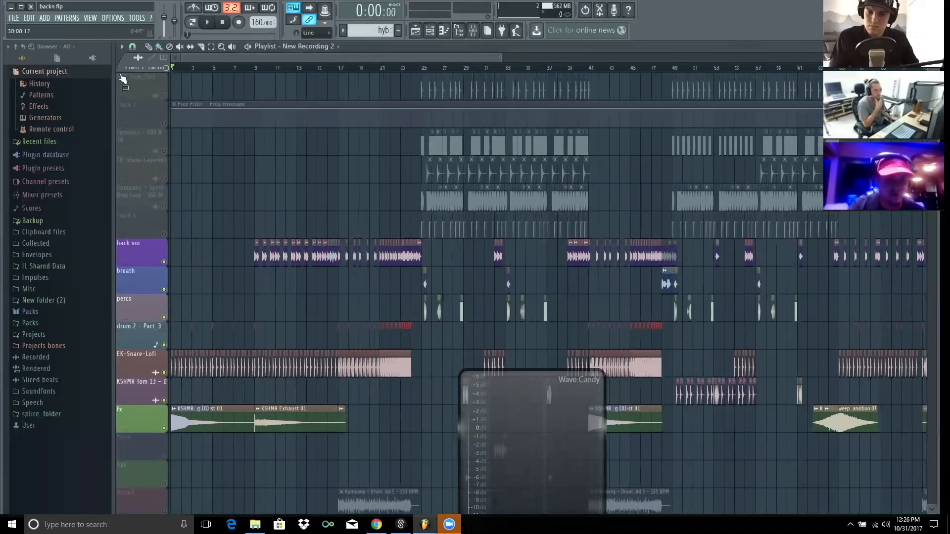
{"action": "right_click", "coordinate": [164, 96]}
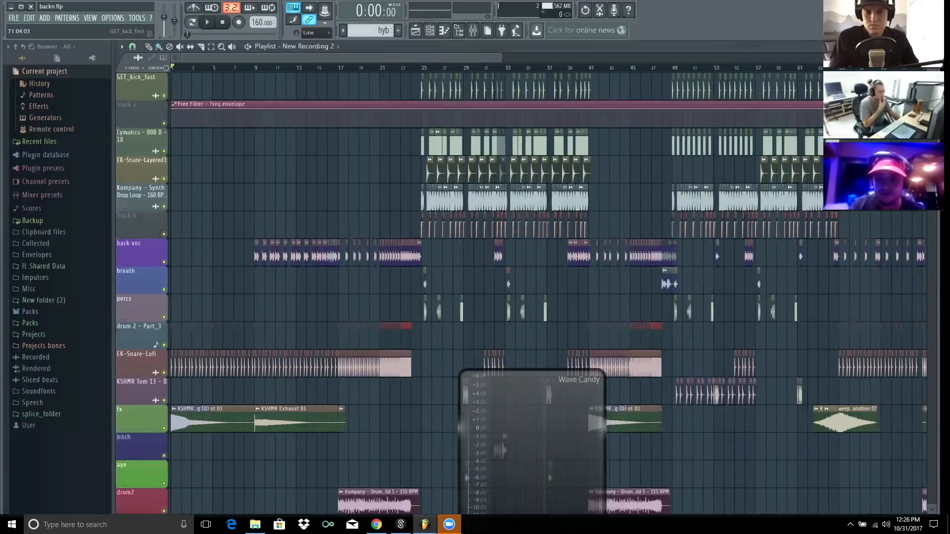
Step: Open the channel settings of the EK-Snare-Layered1 clip near bar 81, move their window clear, and close the playlist
{"action": "scroll", "coordinate": [521, 293], "scroll_direction": "down", "scroll_amount": 2}
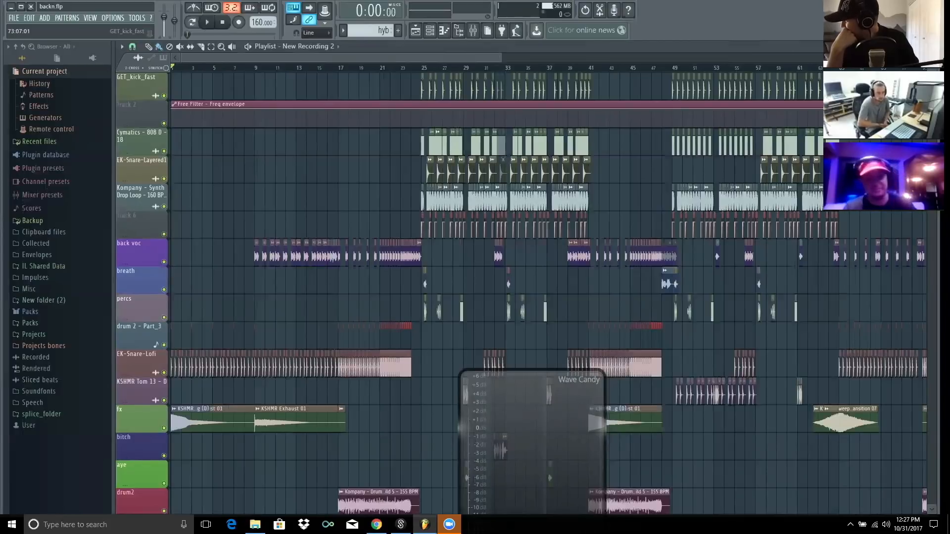
{"action": "scroll", "coordinate": [494, 287], "scroll_direction": "down", "scroll_amount": 3}
{"action": "scroll", "coordinate": [495, 287], "scroll_direction": "down", "scroll_amount": 5}
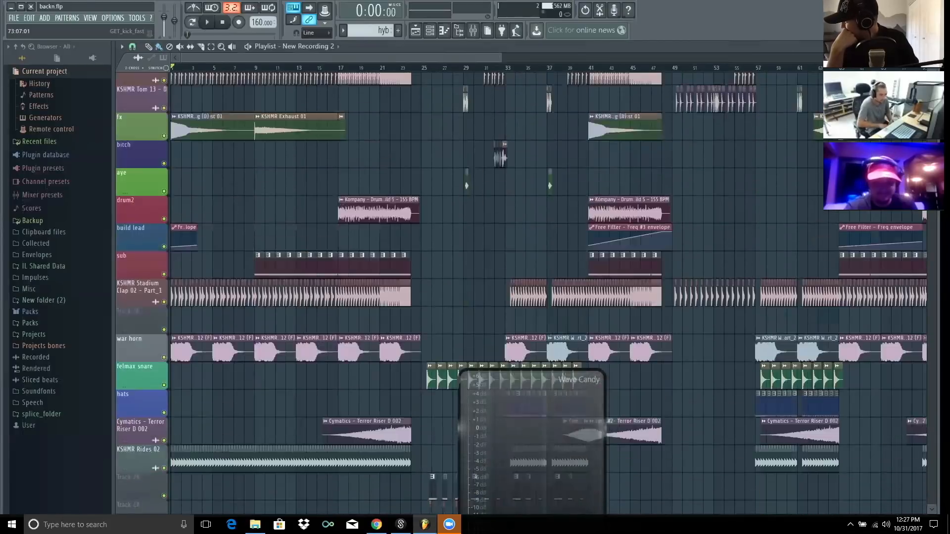
{"action": "scroll", "coordinate": [519, 287], "scroll_direction": "up", "scroll_amount": 8}
{"action": "scroll", "coordinate": [792, 176], "scroll_direction": "down", "scroll_amount": 2}
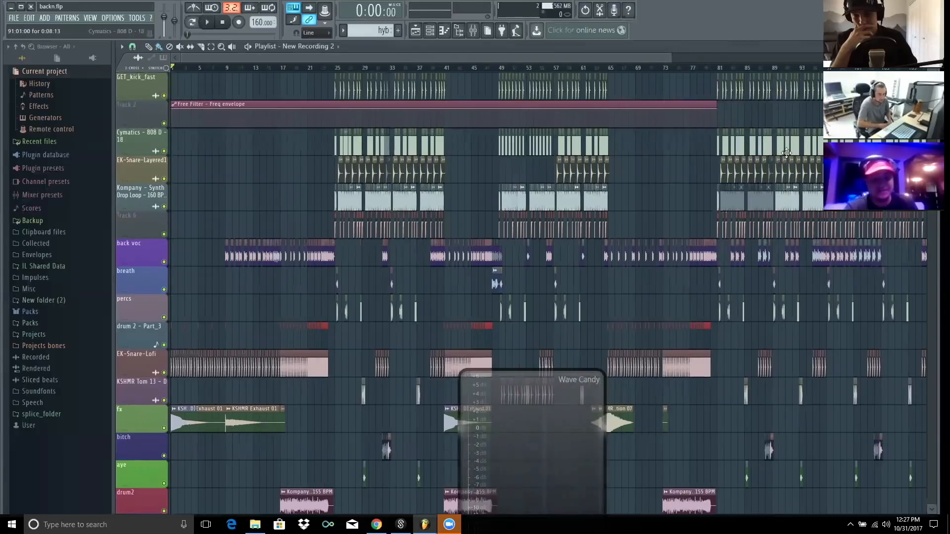
{"action": "double_click", "coordinate": [724, 168]}
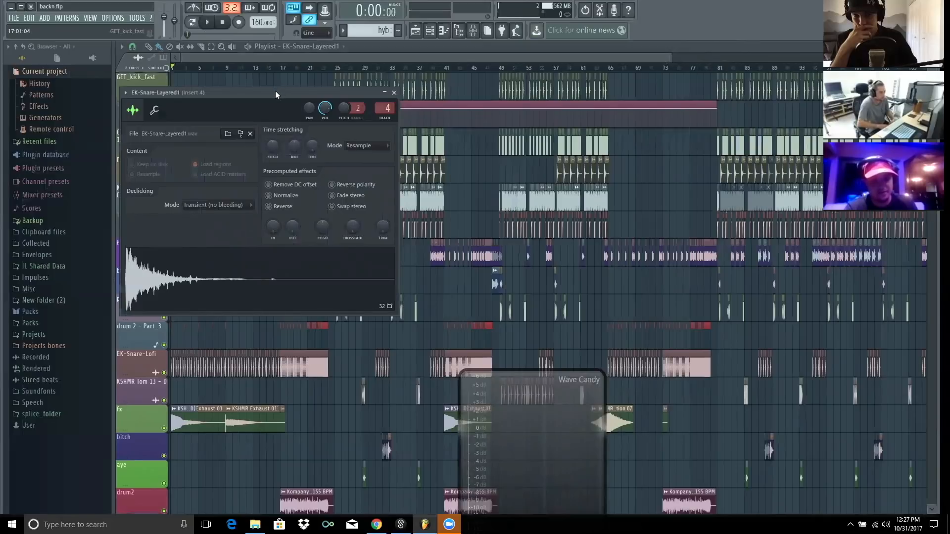
{"action": "left_click_drag", "start_coordinate": [275, 90], "coordinate": [527, 188]}
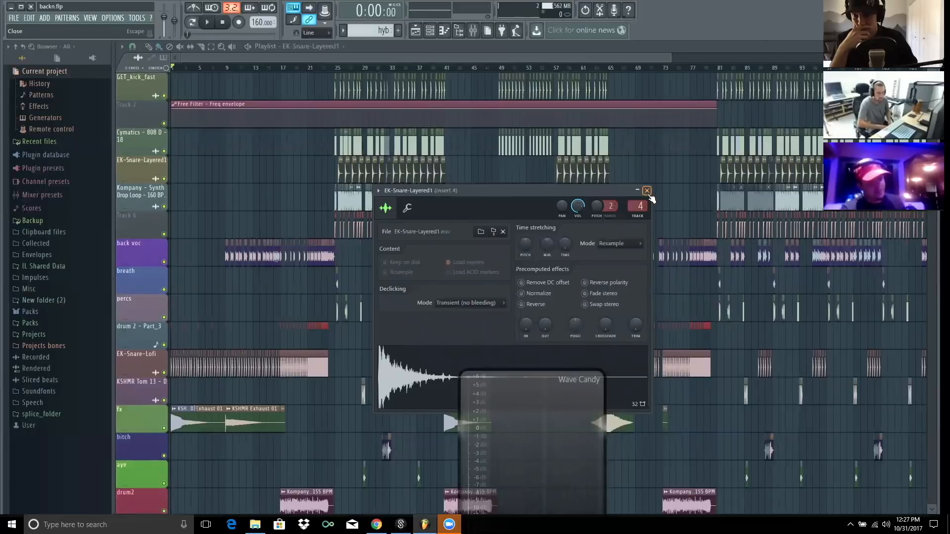
{"action": "left_click_drag", "start_coordinate": [503, 193], "coordinate": [570, 67]}
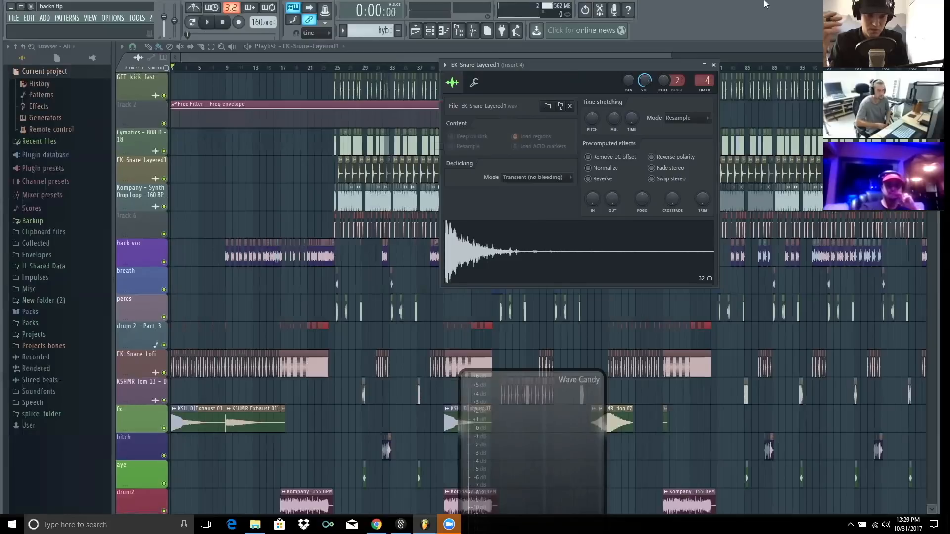
{"action": "left_click", "coordinate": [922, 46]}
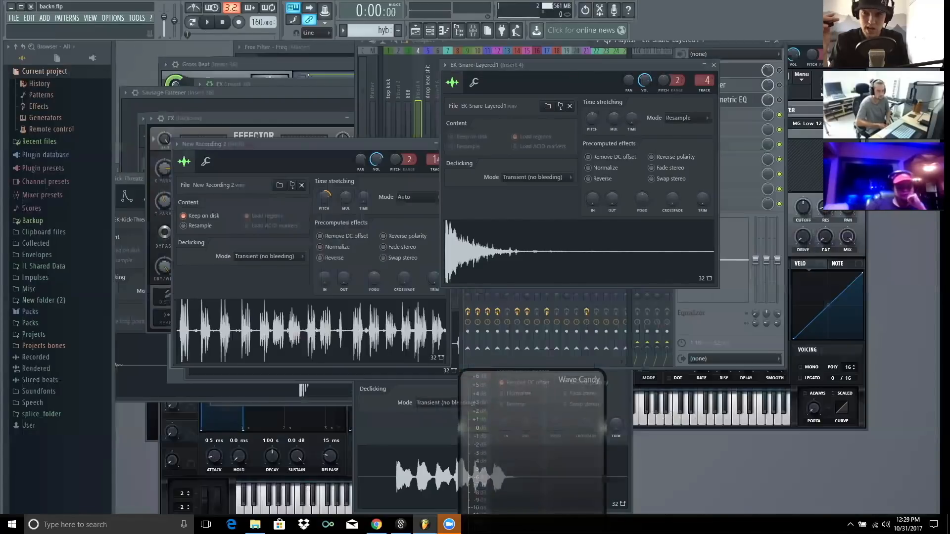